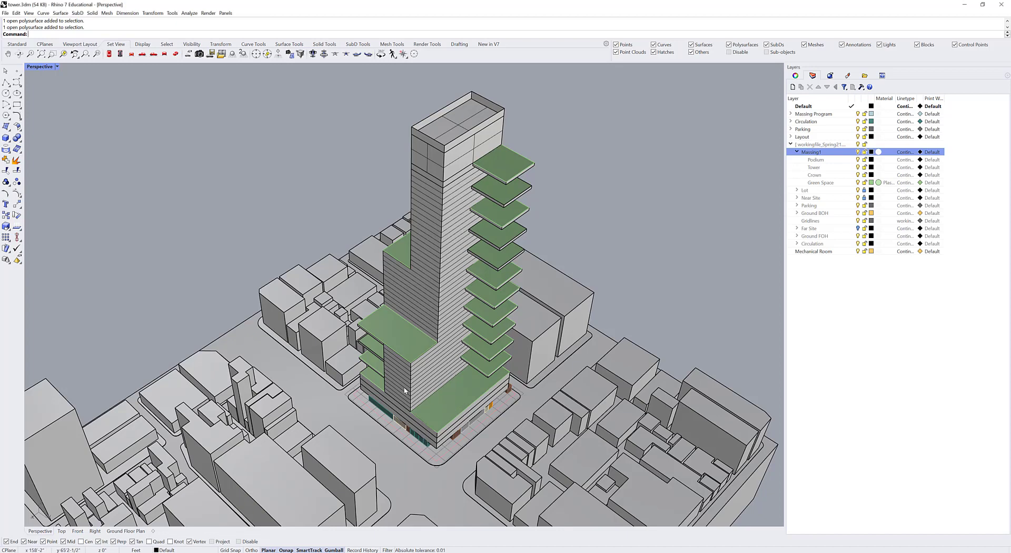
Select the tower massing to inspect the attached model, and clear the selection.
scroll(413, 178, "up", 3)
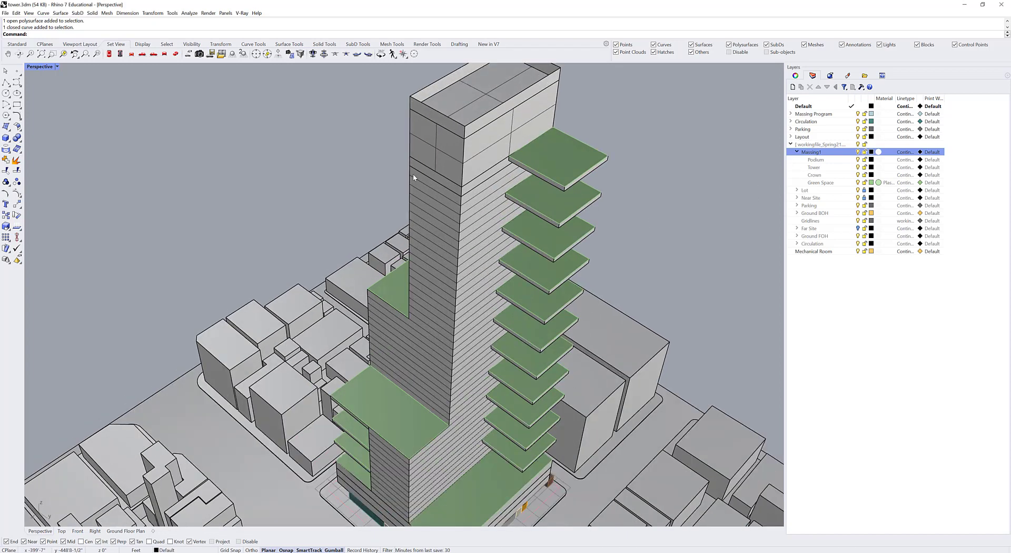
scroll(413, 178, "up", 1)
left_click(413, 171)
scroll(415, 230, "down", 5)
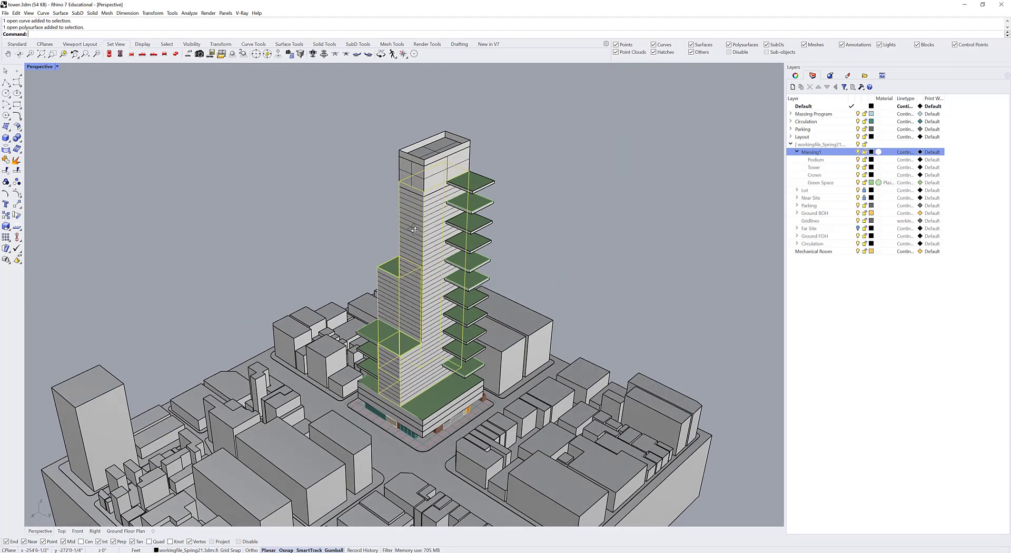
right_click_drag(414, 230, 426, 372)
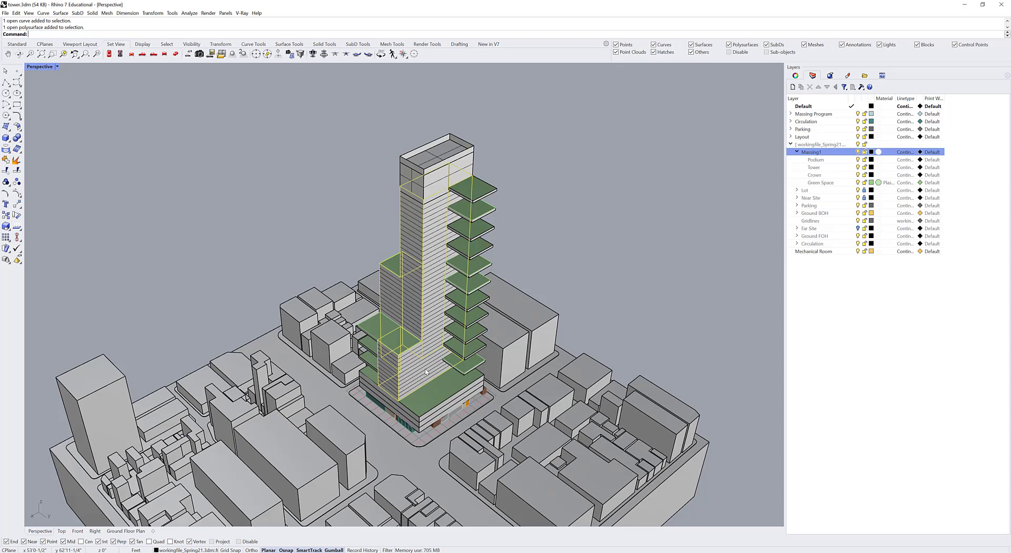
right_click_drag(422, 382, 434, 391)
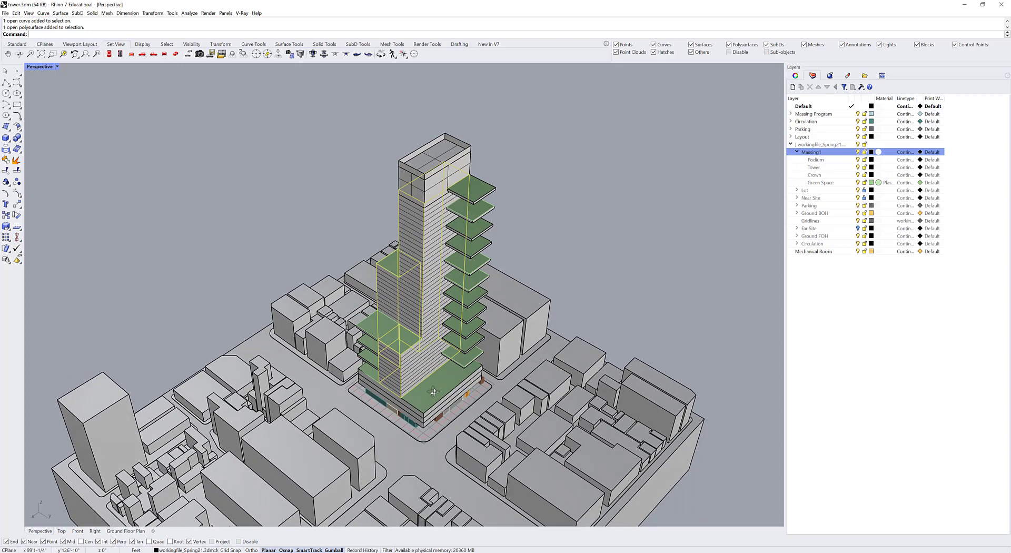
key("Escape")
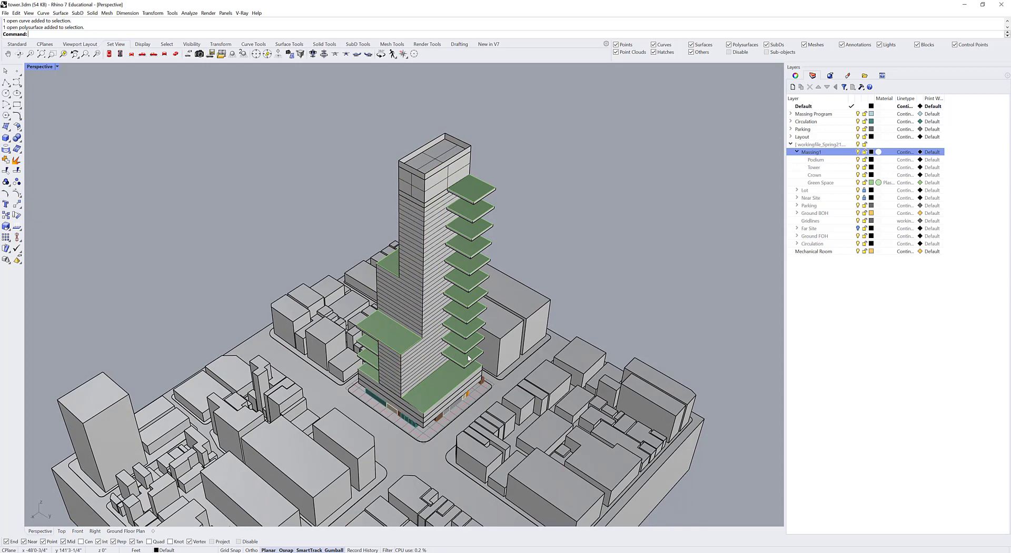
Review the files attached to the current worksession with the Worksession command, and close the manager.
type("Worksession")
key("Return")
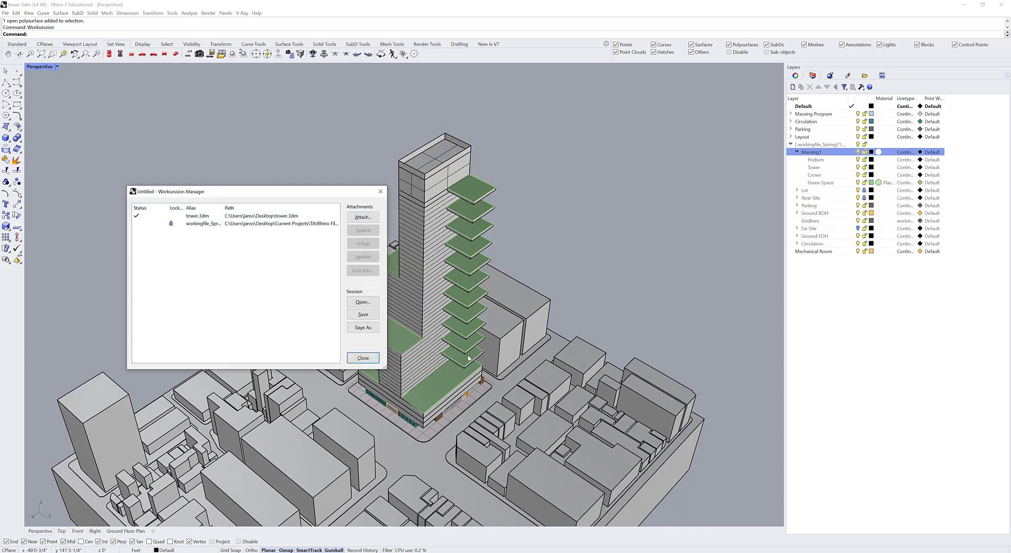
left_click(363, 358)
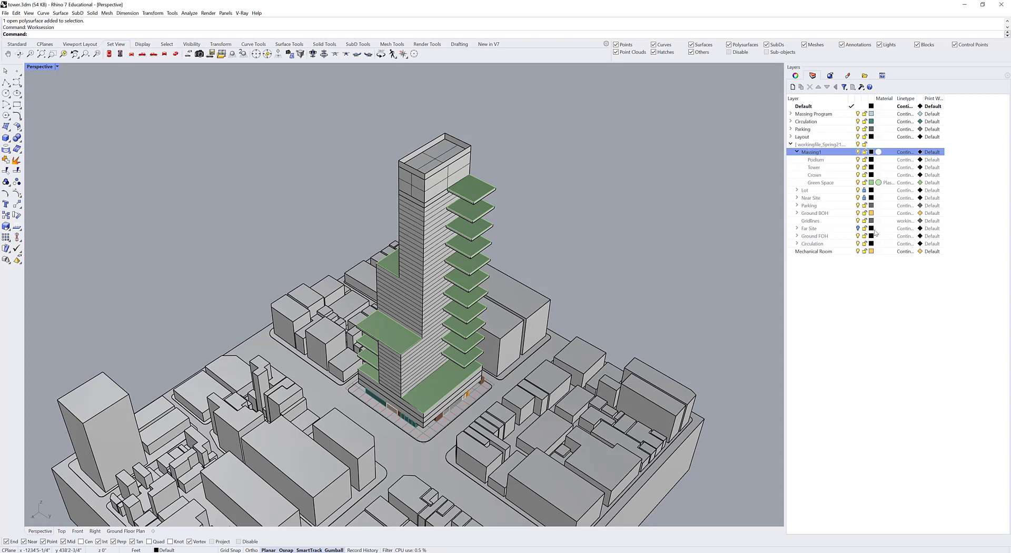
Examine the sublayers of the attached Ground BOH layer, collapse them again and clear the layer selection.
left_click(797, 213)
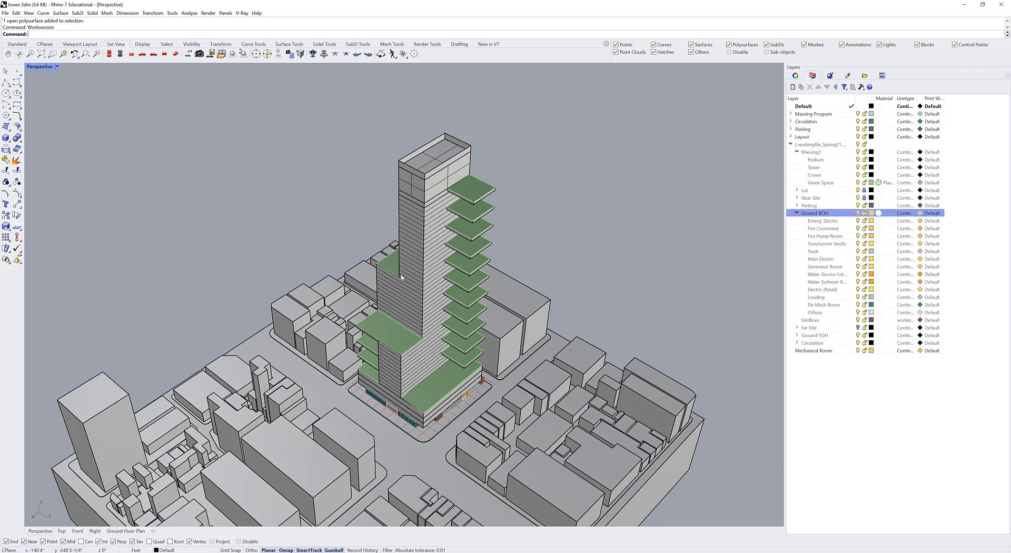
left_click(797, 213)
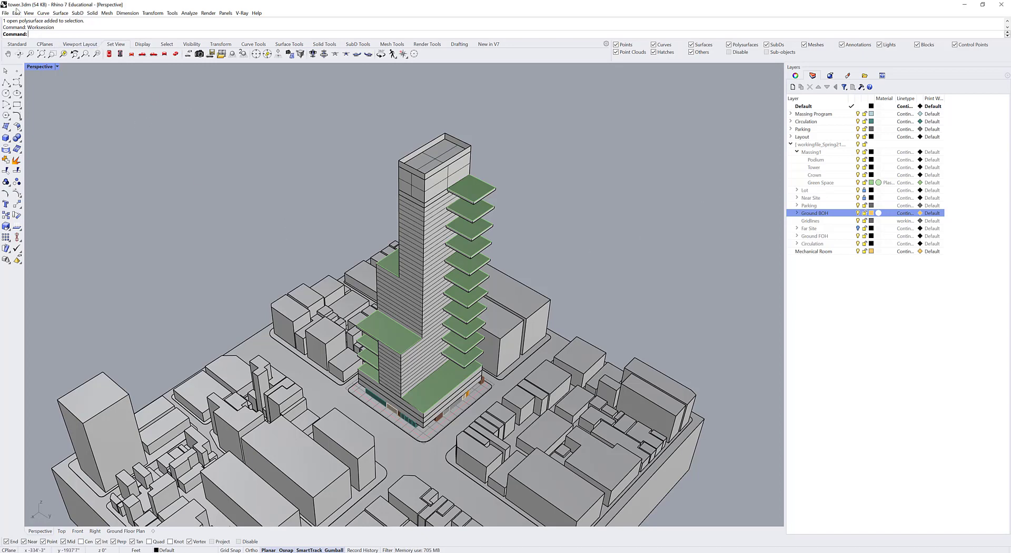
left_click(811, 322)
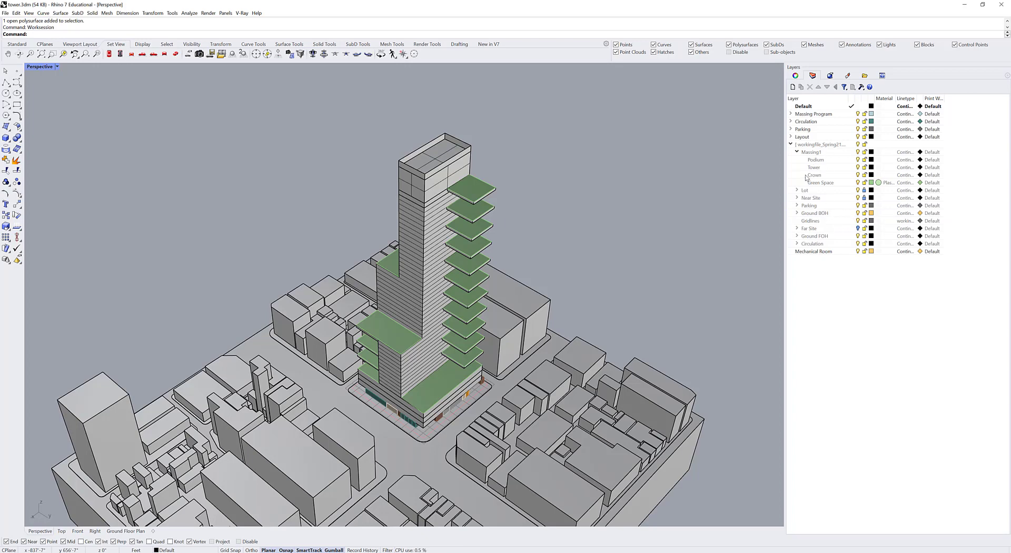
right_click(810, 271)
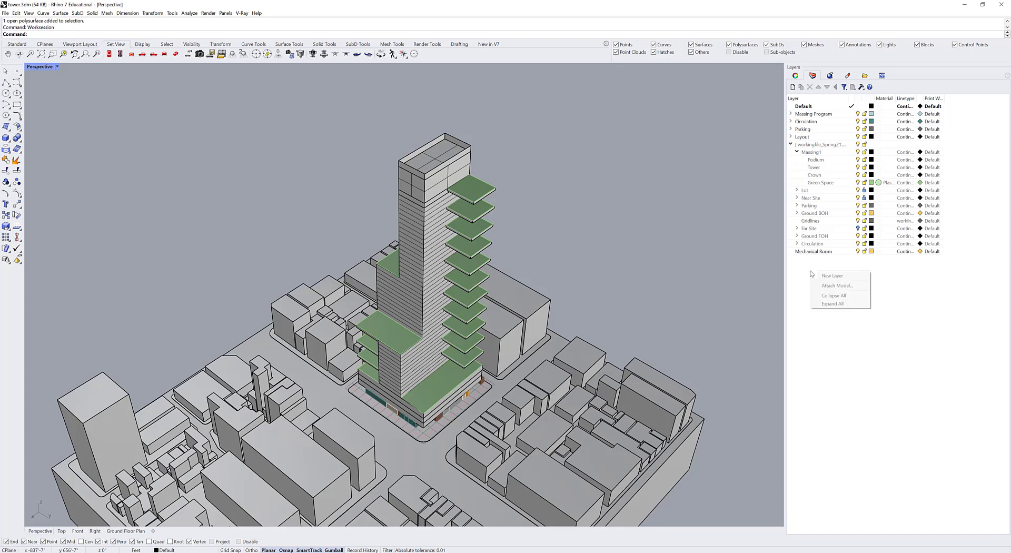
left_click(810, 266)
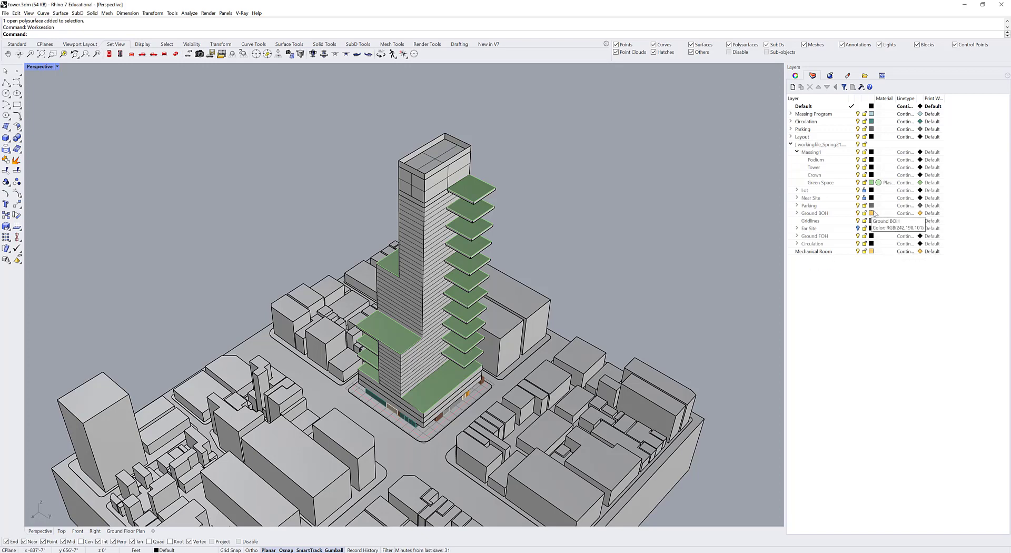
Set the Mechanical Room layer color to match the Ground BOH layer by sampling its color swatch.
left_click(870, 252)
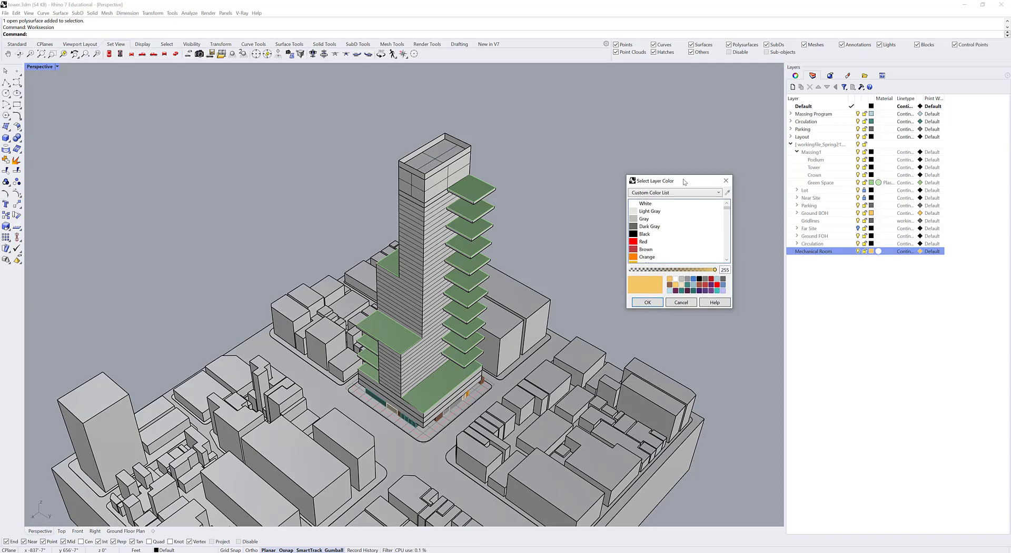
left_click_drag(685, 182, 652, 175)
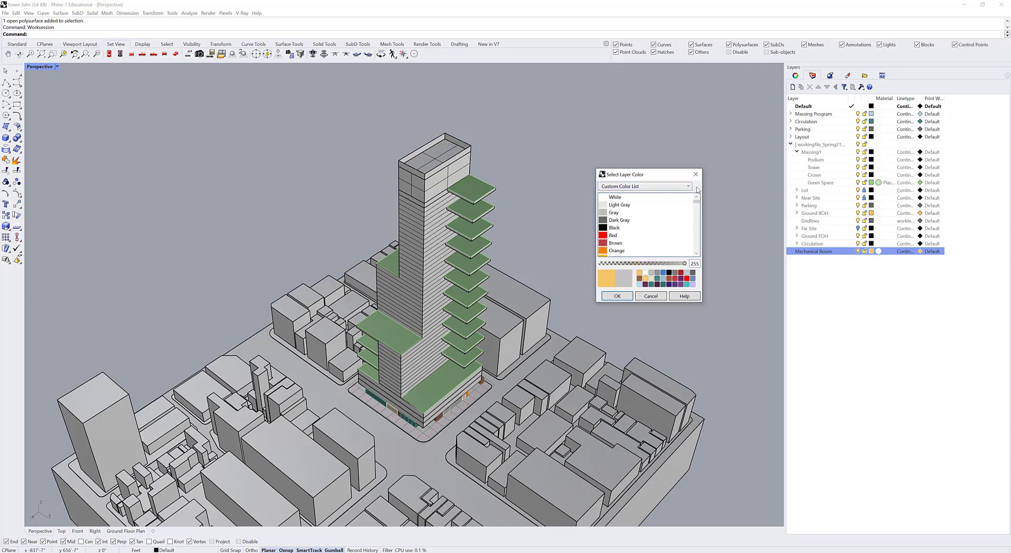
left_click(697, 189)
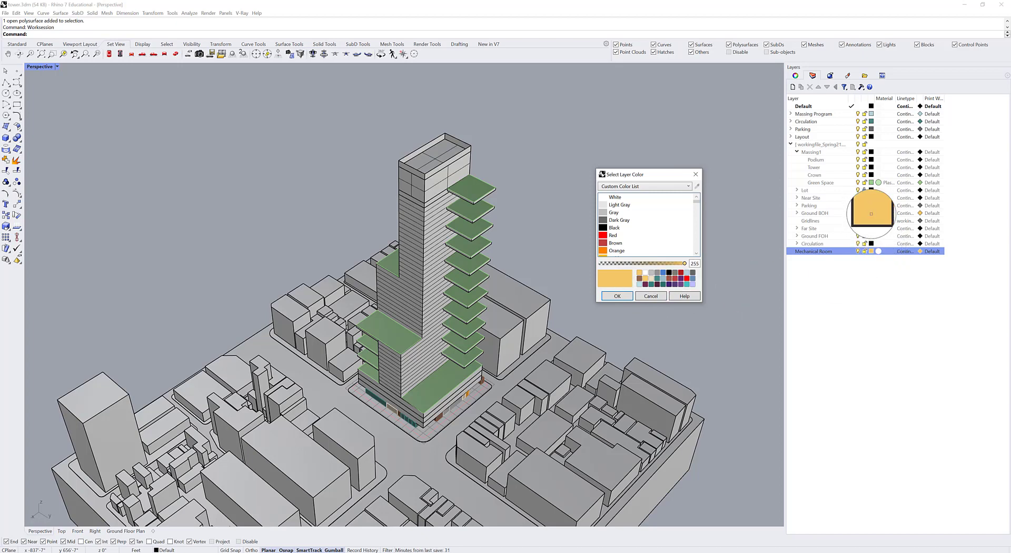
left_click(872, 213)
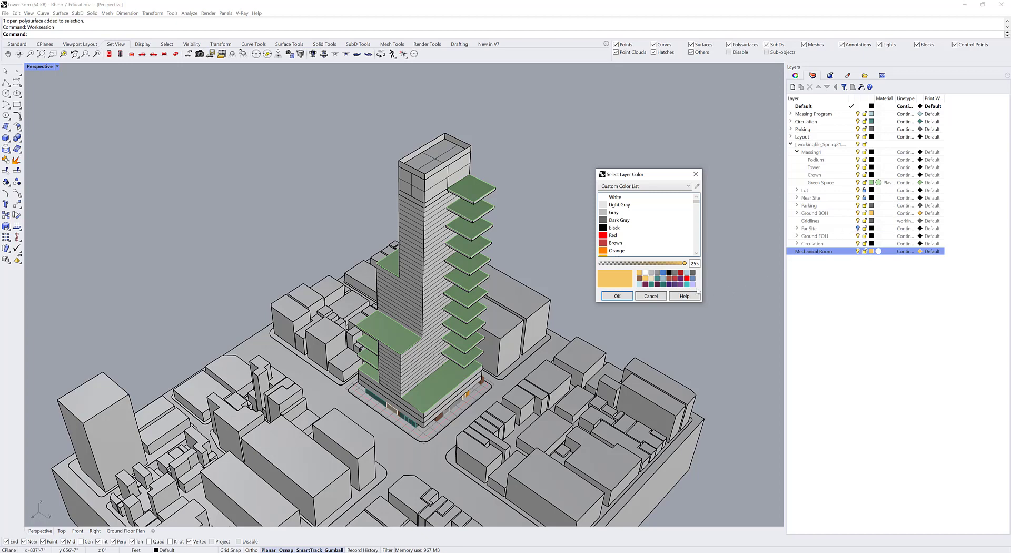
left_click(624, 297)
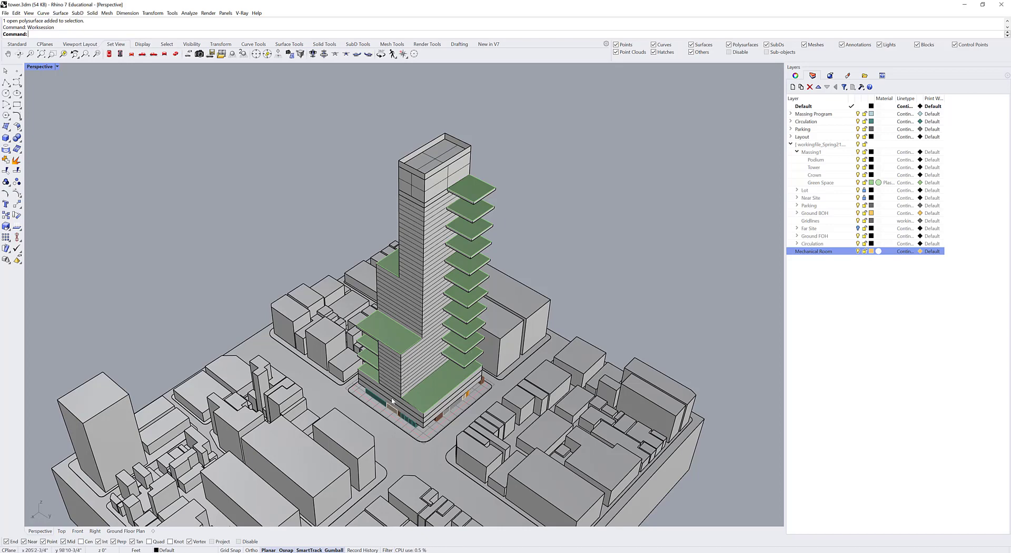
scroll(410, 375, "up", 2)
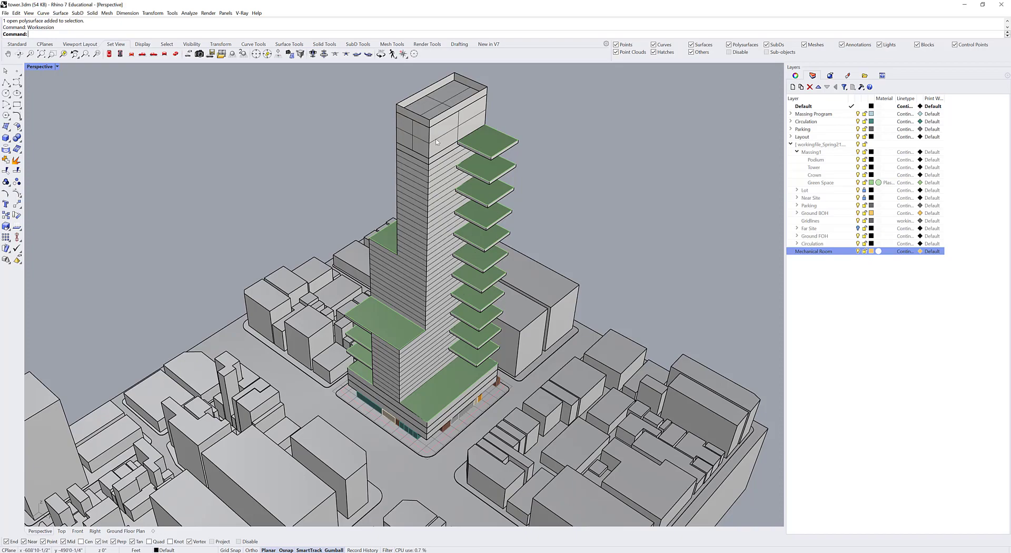
right_click_drag(343, 300, 398, 307)
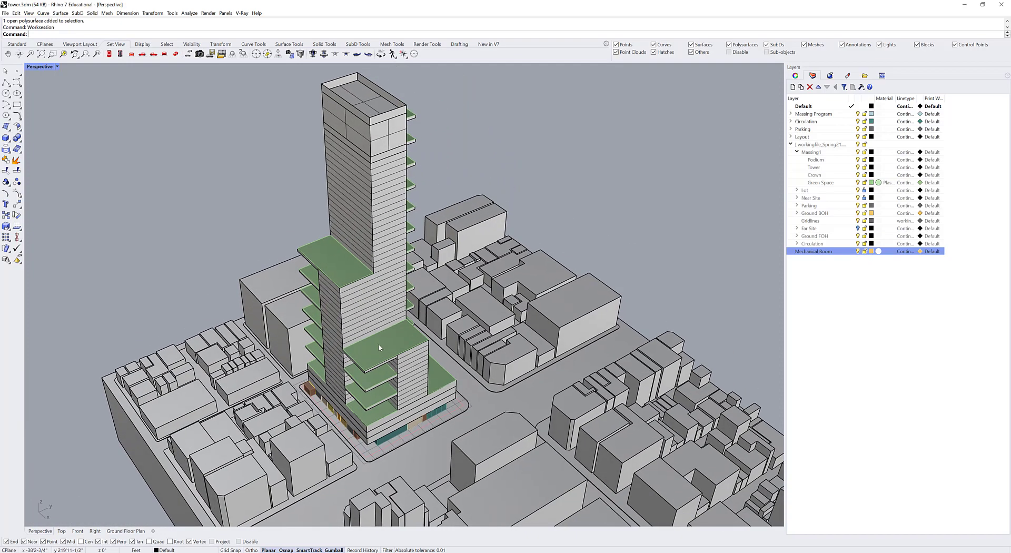
right_click_drag(380, 348, 427, 374)
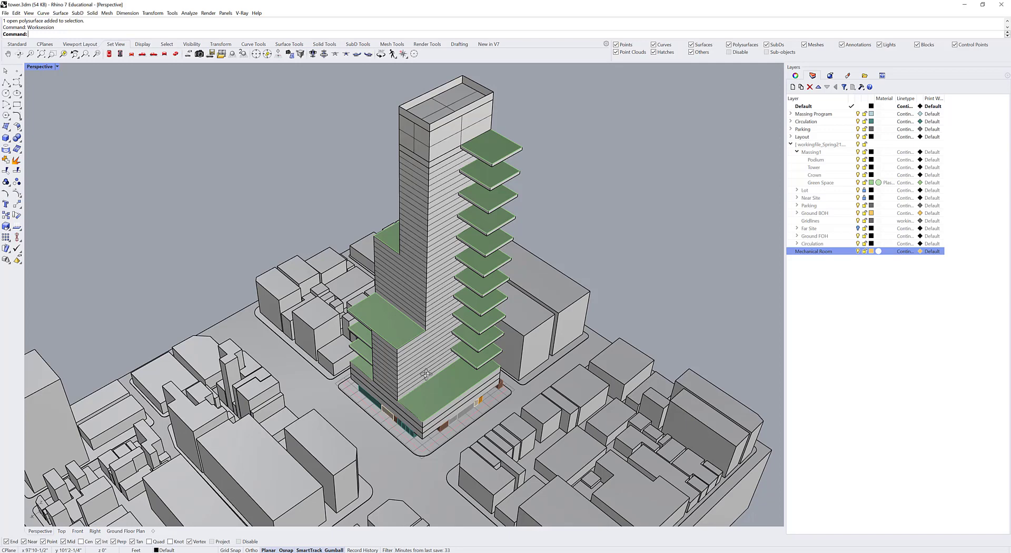
right_click_drag(458, 384, 465, 399, "shift")
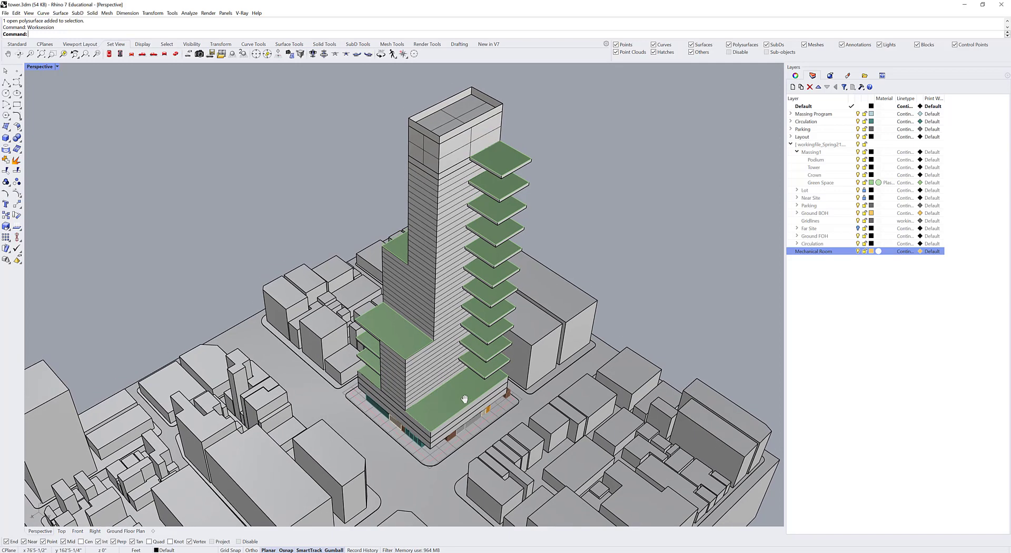
Check the entry of the attached workingfile_Spring21 model in the Worksession Manager, and close the manager.
type("Worksession")
key("Return")
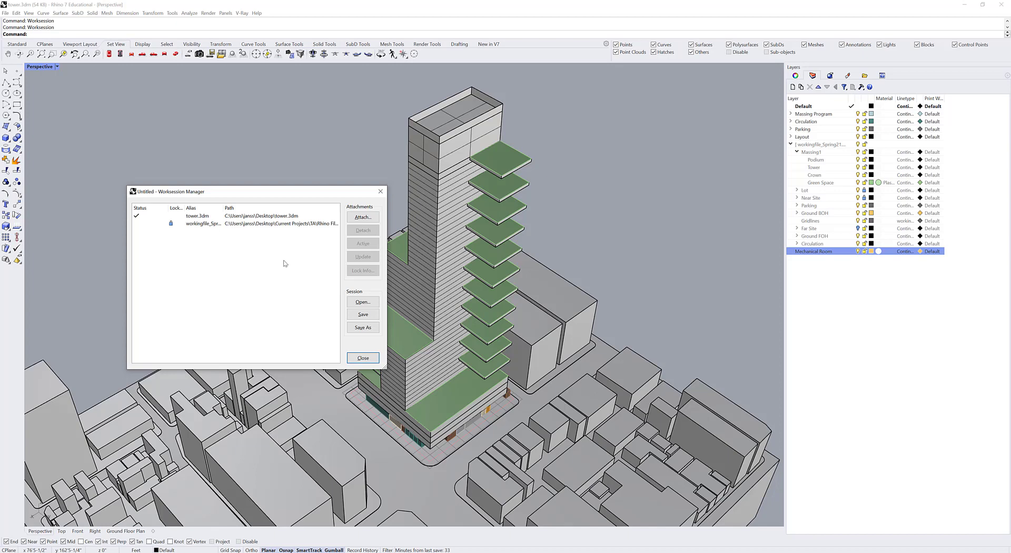
left_click(193, 224)
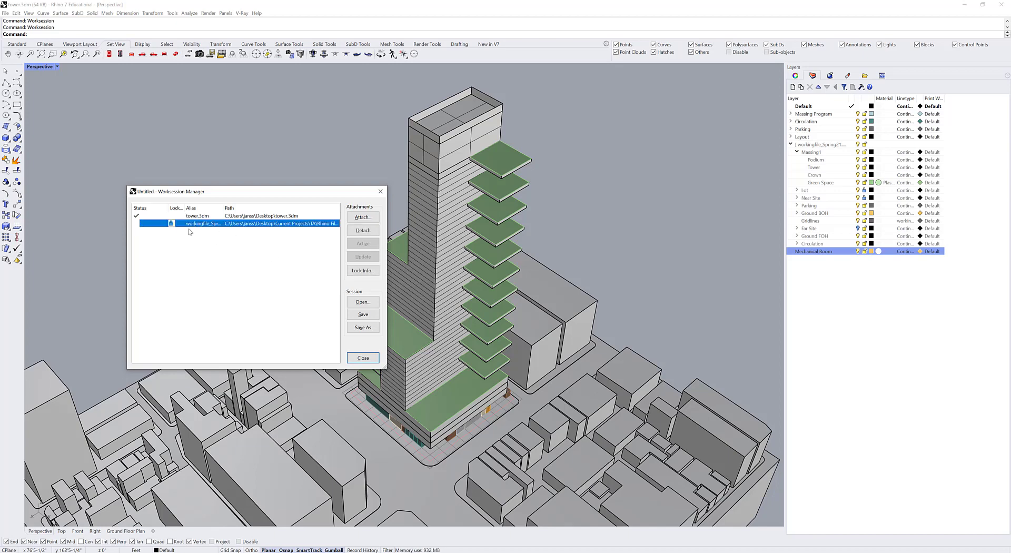
left_click(362, 358)
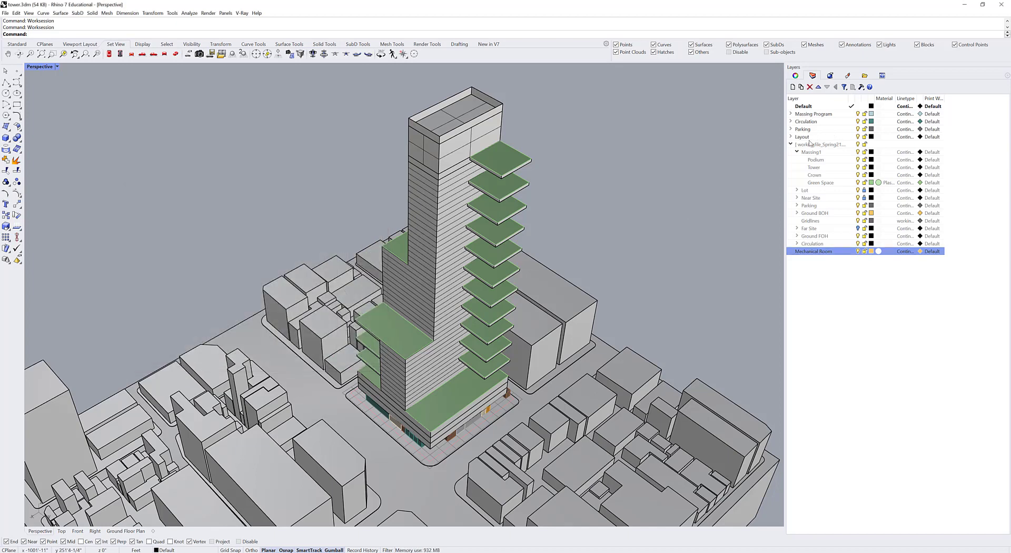
Turn the visibility of the attached workingfile_Spring21 model off and back on, and pick its Massing1 layer.
left_click(858, 144)
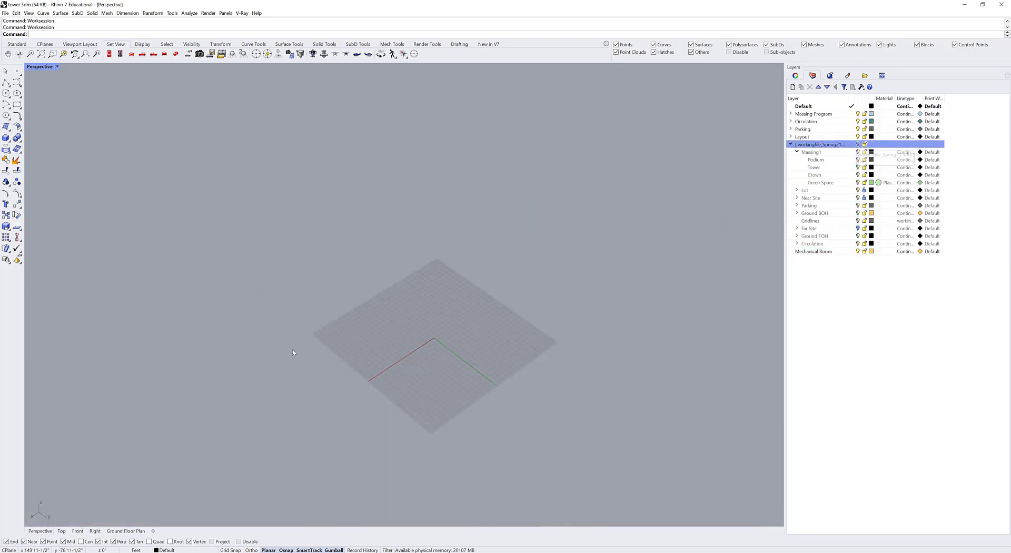
left_click(858, 144)
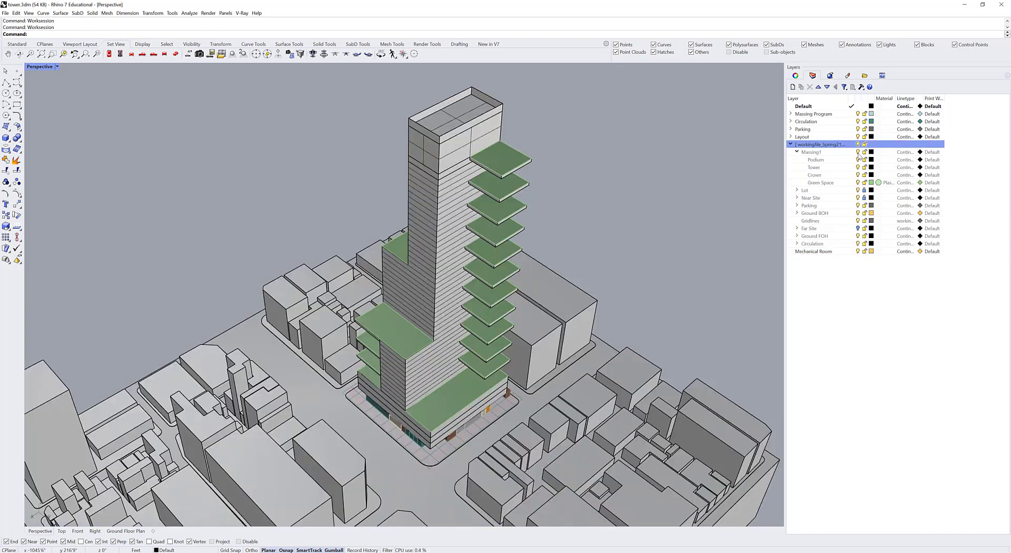
left_click(858, 152)
Try to move an object at the podium's street corner in the attached model, and clear the selection.
scroll(399, 380, "up", 4)
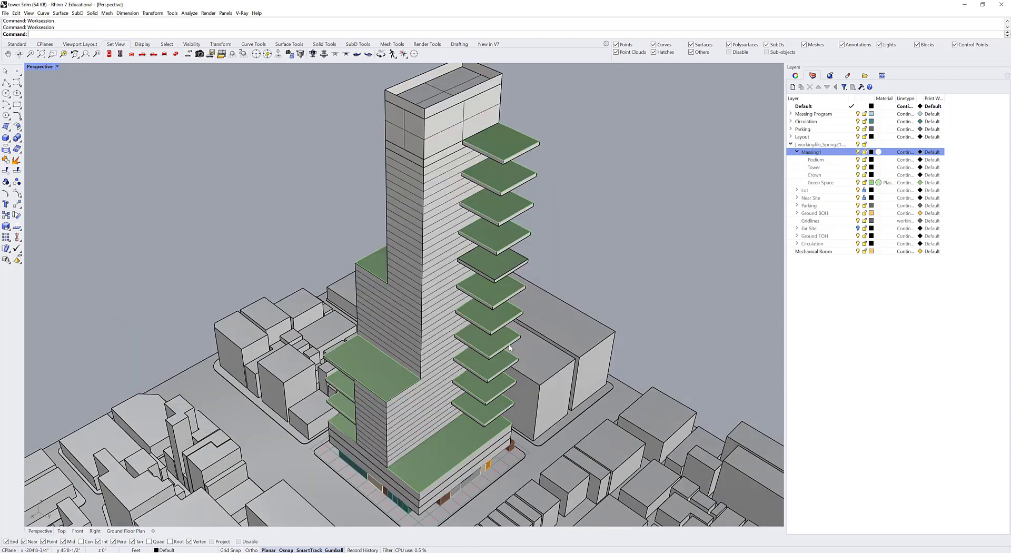
right_click_drag(510, 348, 431, 475)
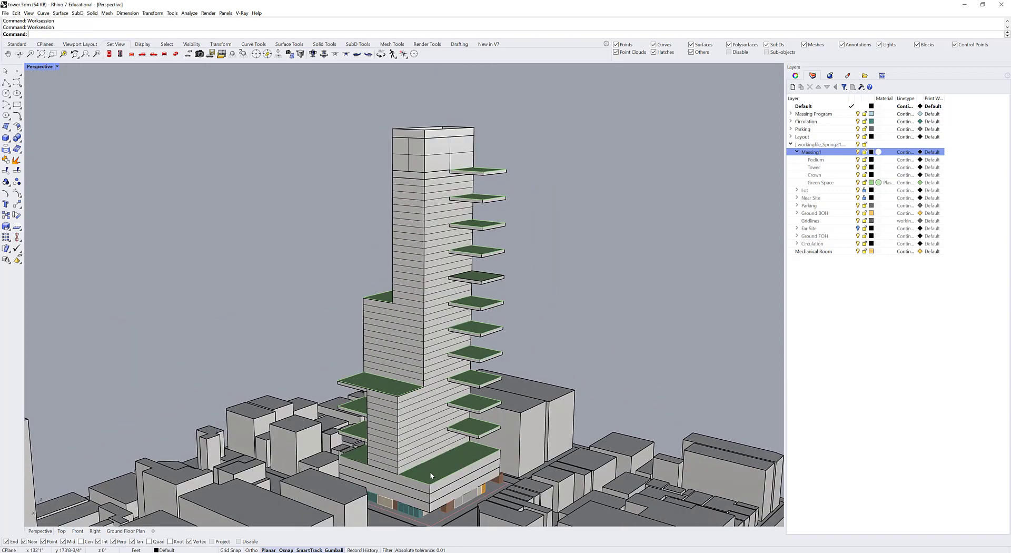
scroll(431, 475, "down", 3)
scroll(452, 488, "up", 3)
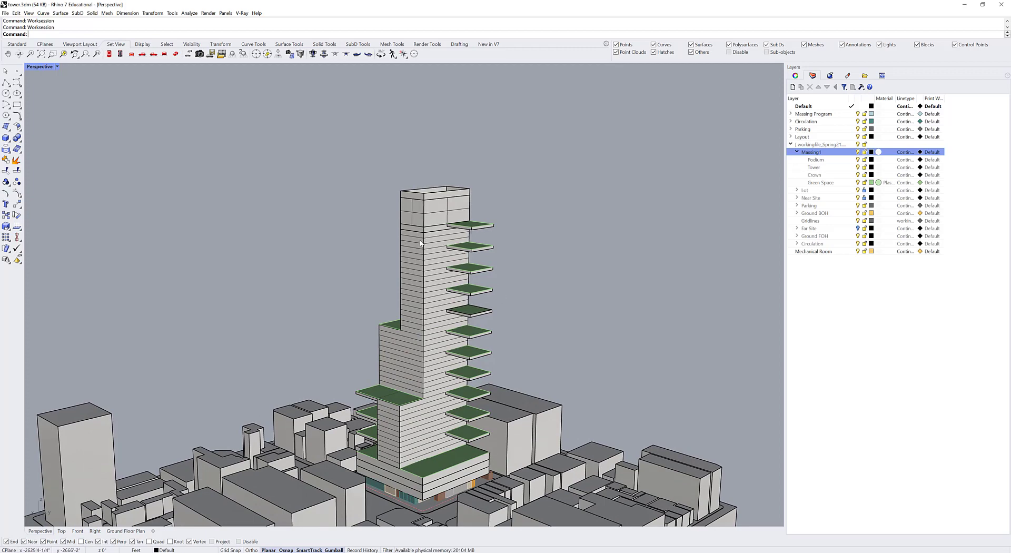
scroll(414, 483, "up", 5)
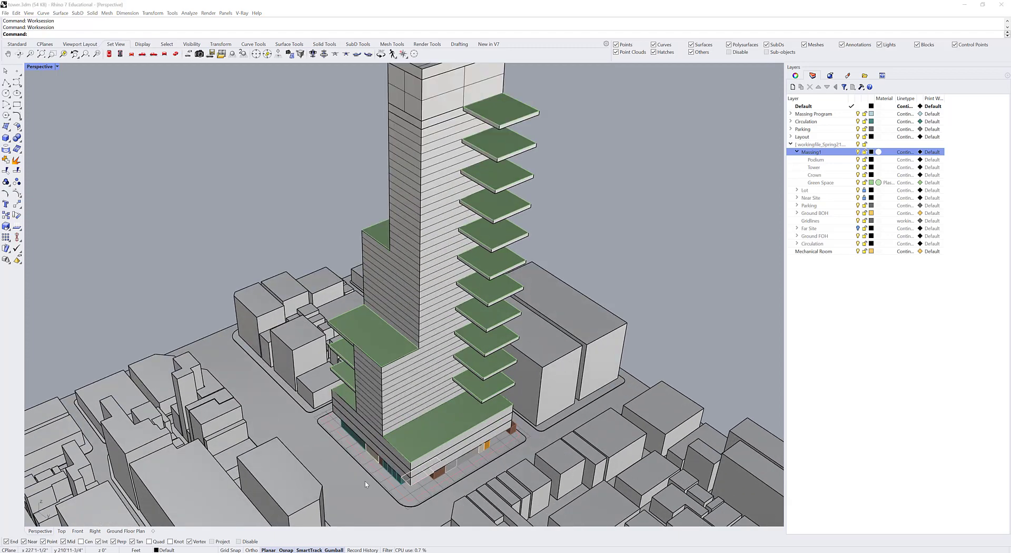
left_click(410, 478)
left_click(408, 476)
left_click_drag(407, 476, 326, 482)
left_click(625, 282)
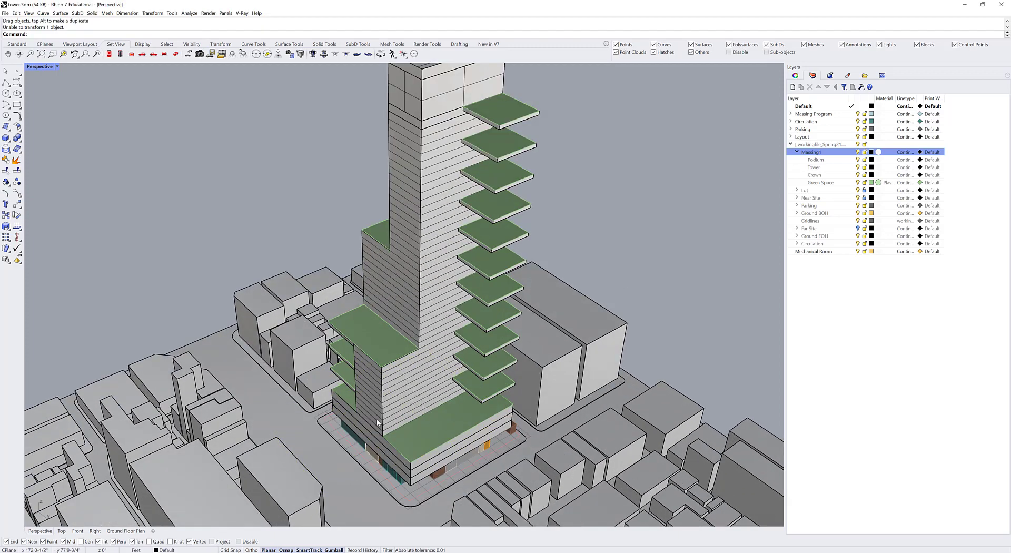
left_click(839, 267)
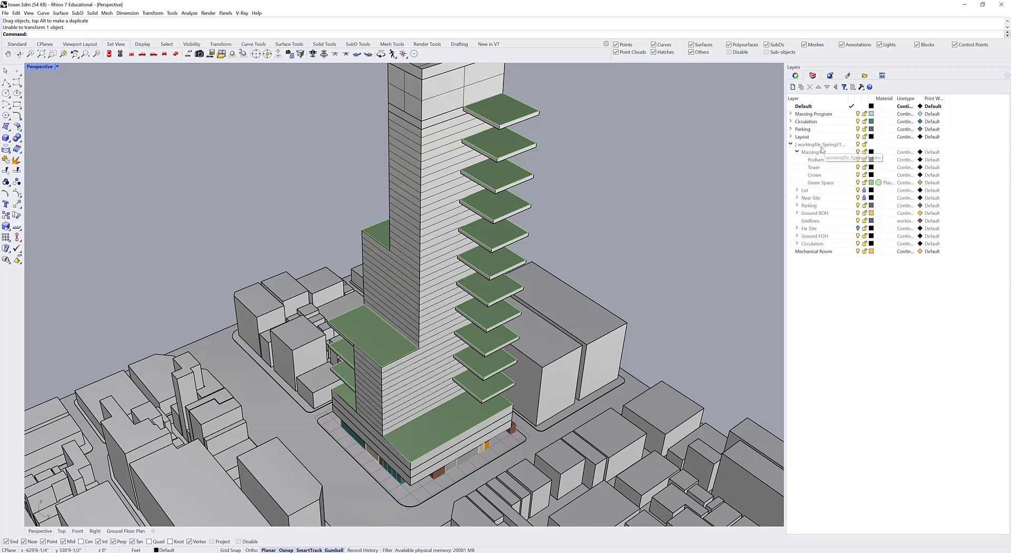
Select all curves on the attached model's Gridlines layer and copy them vertically from the ground up to the podium roof.
right_click(818, 222)
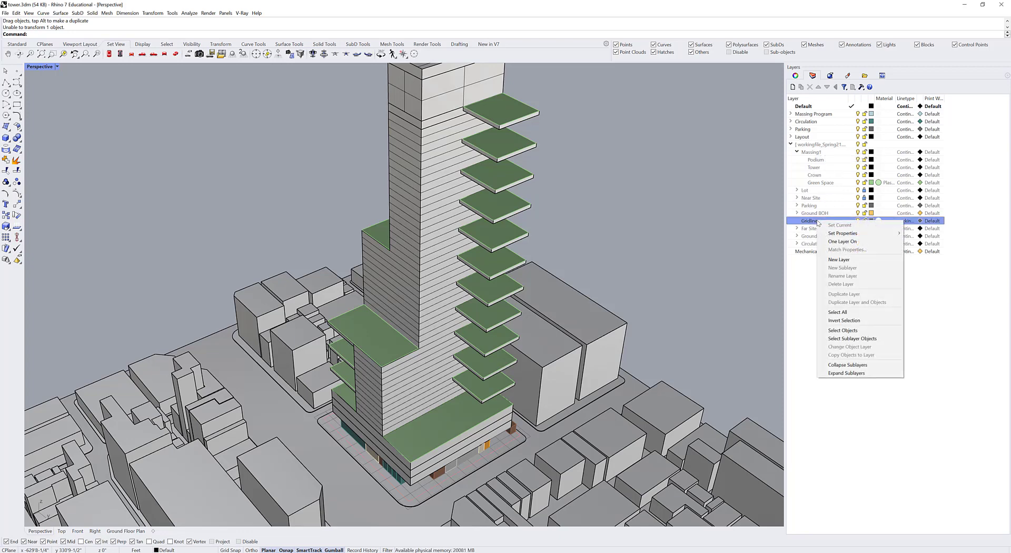
left_click(844, 331)
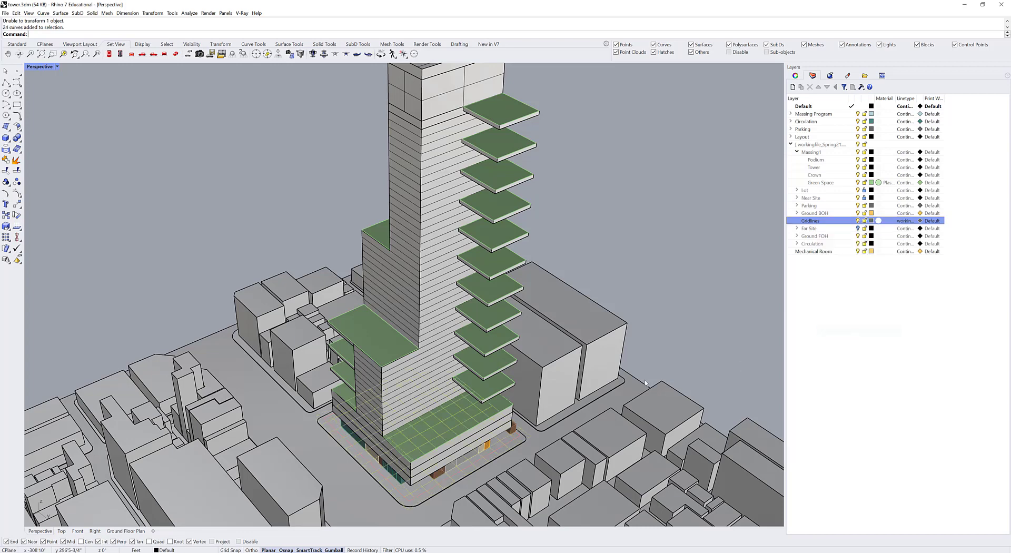
type("copy")
key("Return")
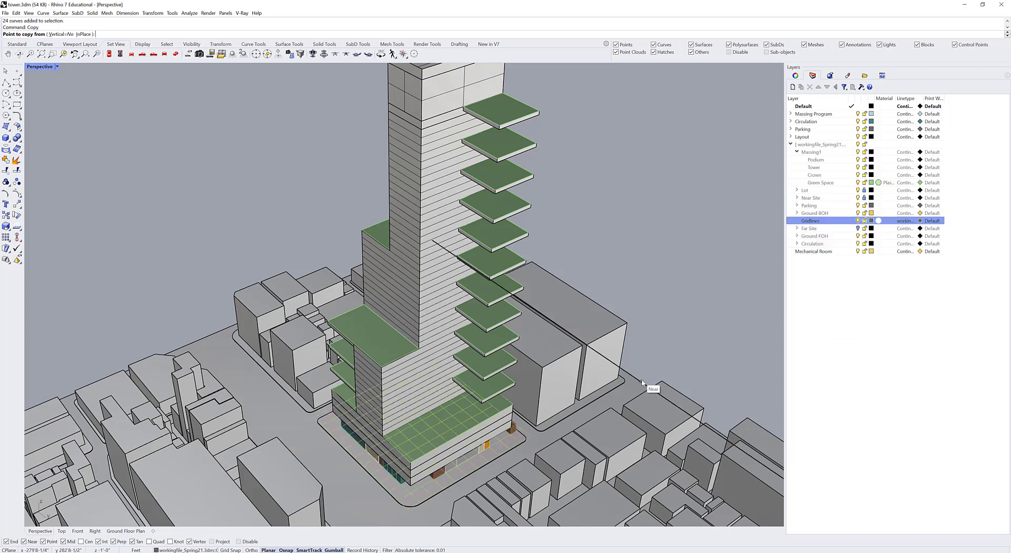
left_click(66, 34)
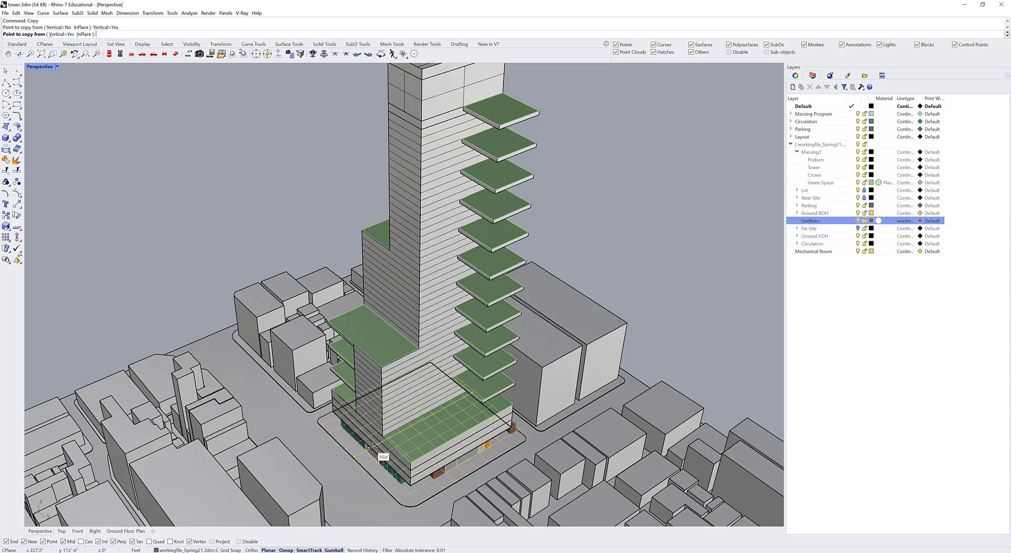
scroll(369, 456, "up", 5)
left_click(315, 415)
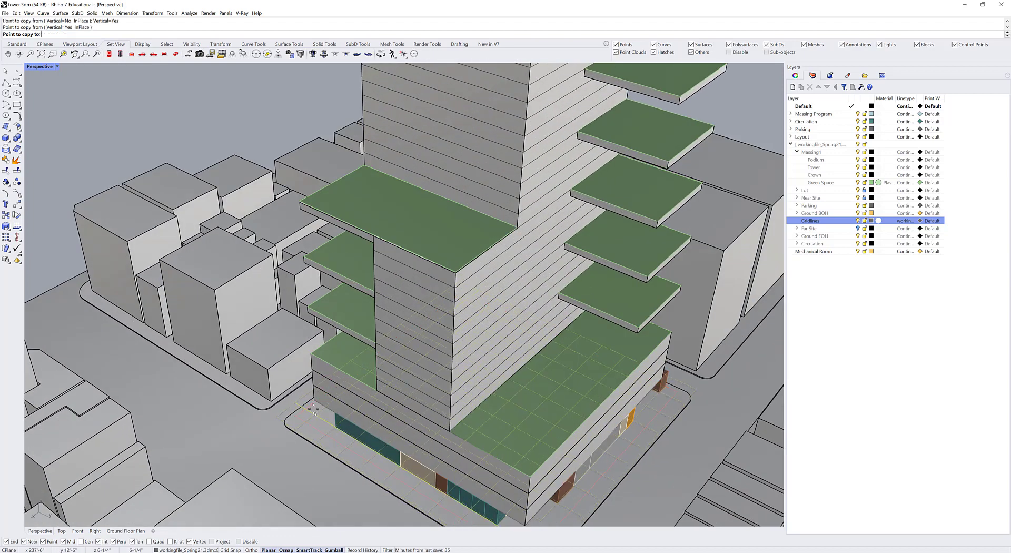
left_click(315, 354)
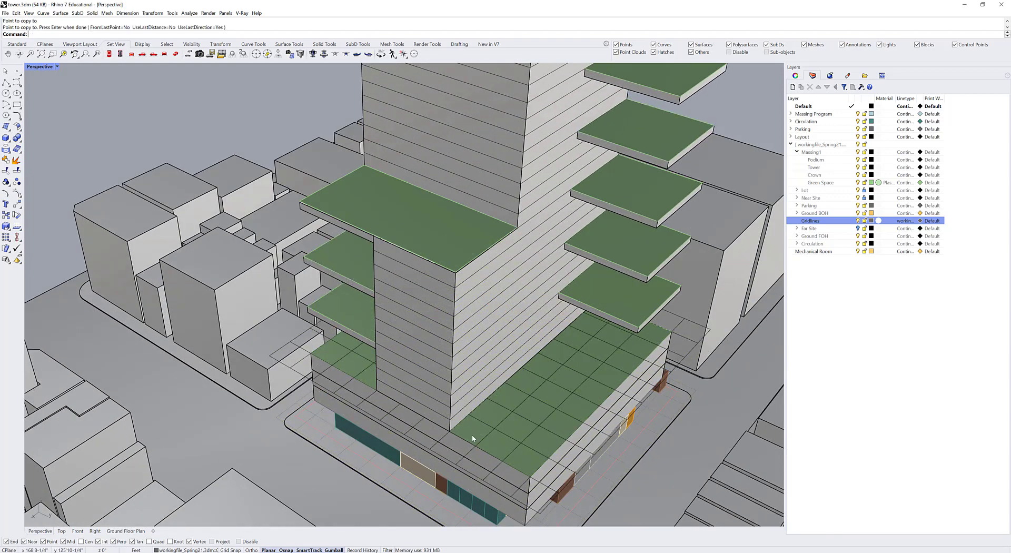
key("Return")
Select the copied gridlines with a window around the podium, and create a new layer named Gridlines in the tower file.
right_click_drag(472, 434, 553, 384)
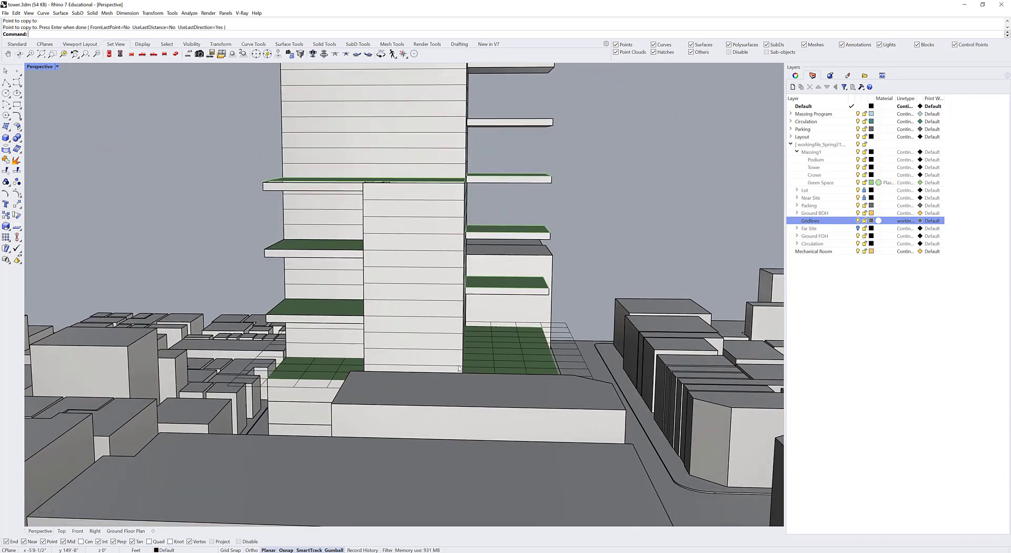
left_click_drag(139, 242, 623, 424)
right_click_drag(624, 423, 737, 406)
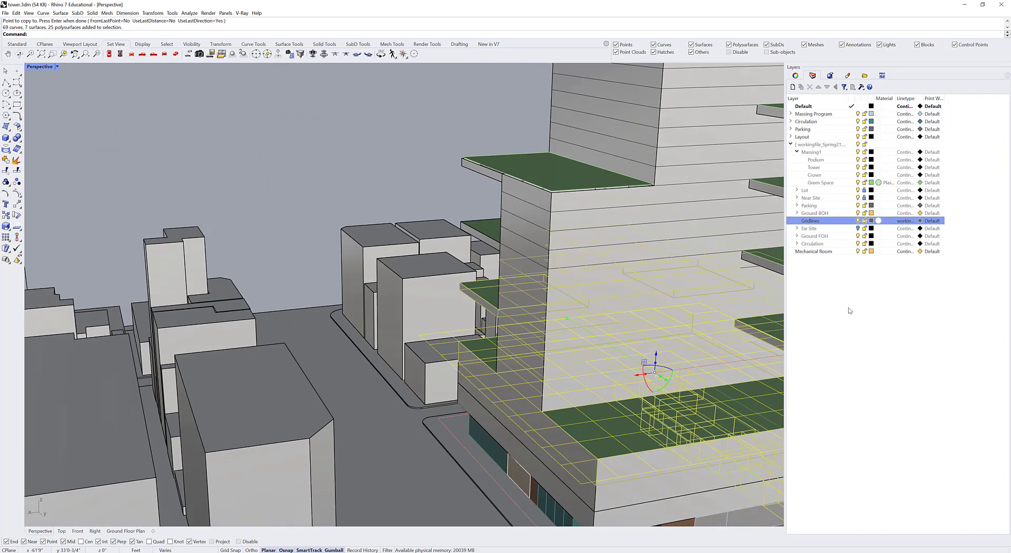
right_click(849, 310)
left_click(865, 312)
type("Gridlines")
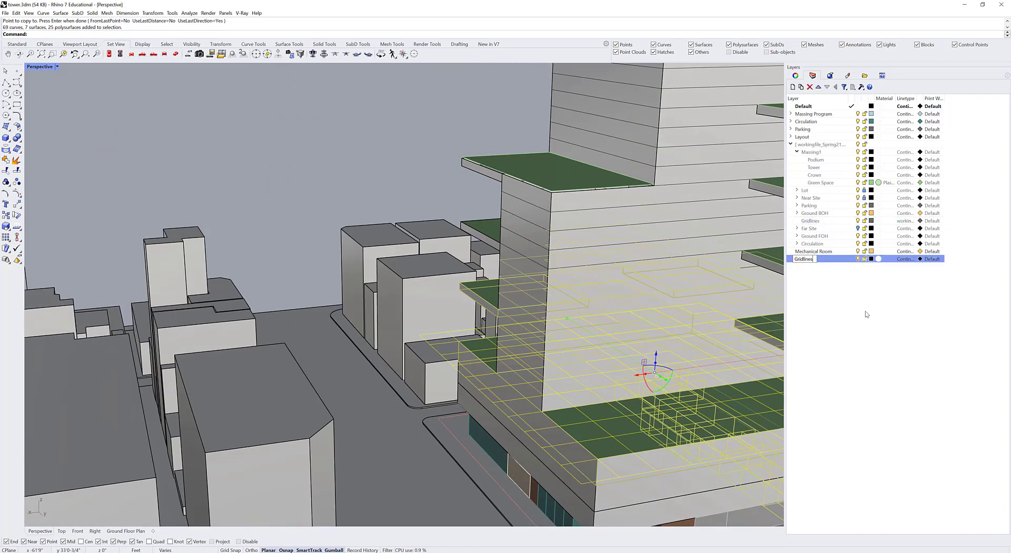
key("Return")
Set the new Gridlines layer's color to Dark Gray and assign the selected gridline copies to that layer.
scroll(442, 337, "down", 2)
right_click_drag(443, 337, 390, 372)
right_click(837, 264)
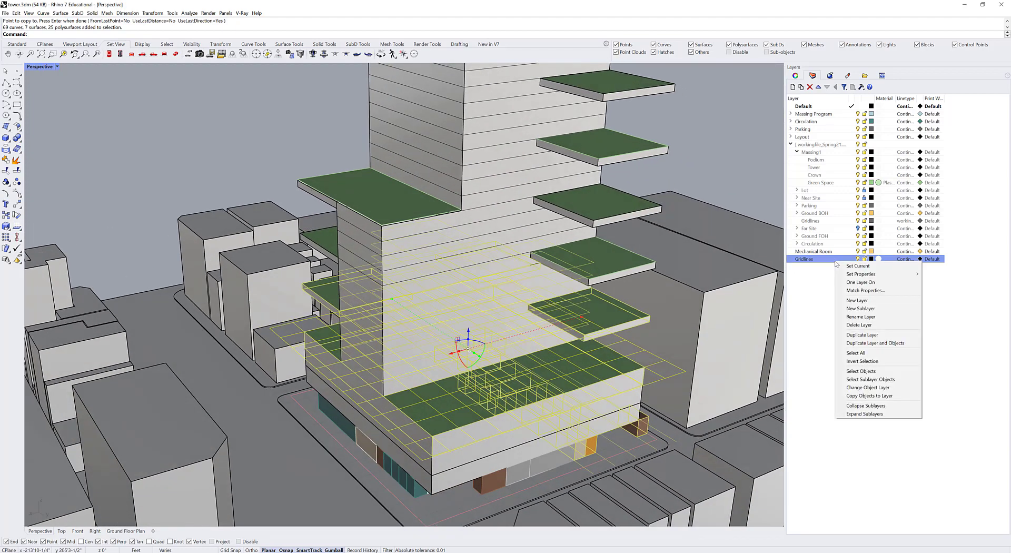
left_click(879, 258)
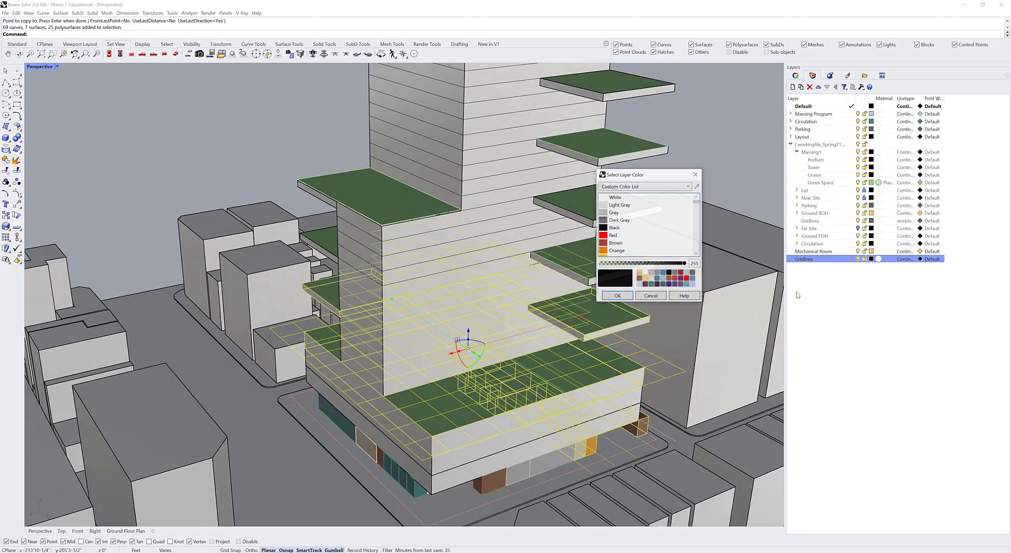
left_click(617, 220)
left_click(617, 299)
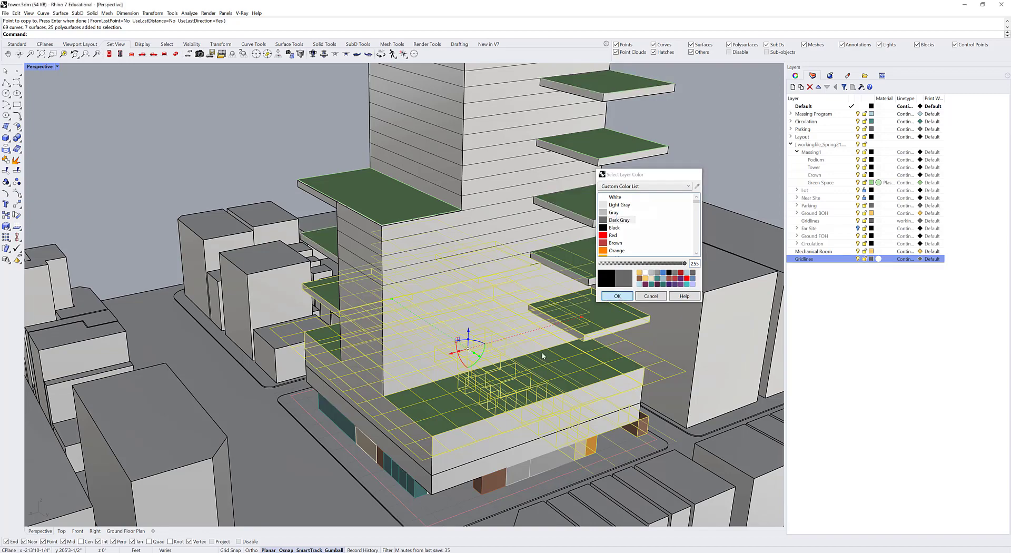
left_click(173, 551)
left_click(178, 543)
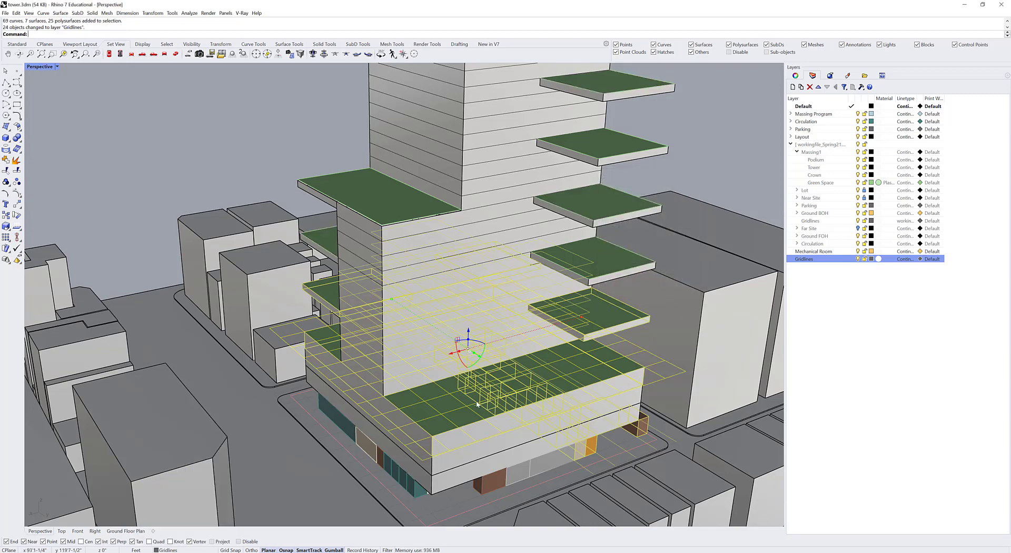
Window-select the podium area together with the attached objects and copied gridlines, and clear the selection.
left_click(184, 185)
right_click_drag(184, 188, 100, 182)
left_click_drag(93, 175, 644, 457)
right_click_drag(644, 456, 589, 395)
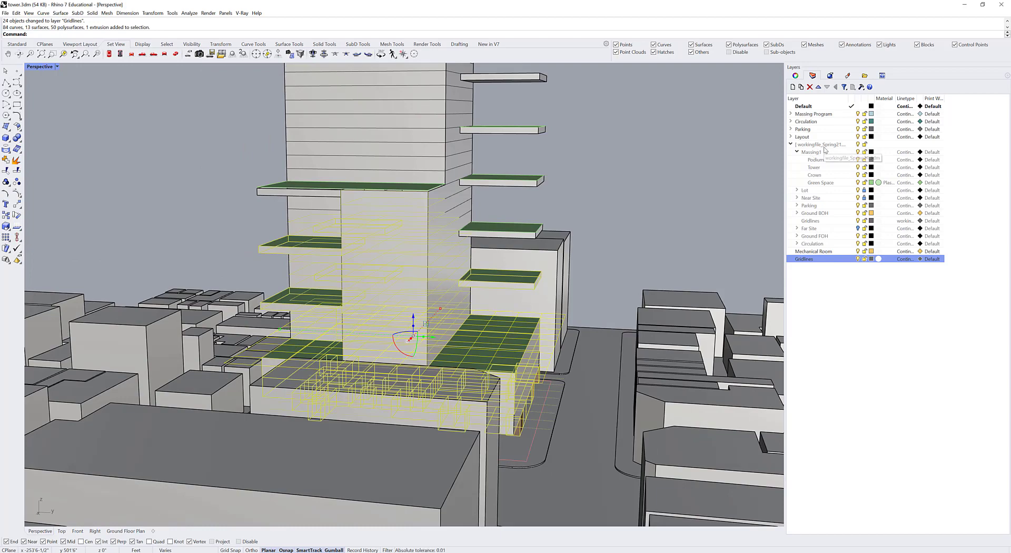
left_click(659, 247)
right_click_drag(660, 247, 322, 375)
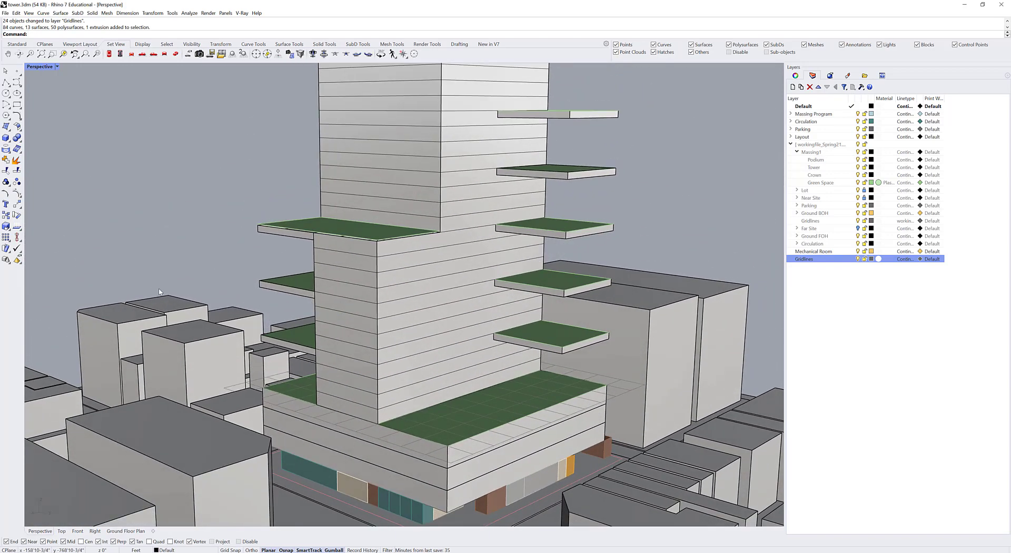
Try to move the podium objects and copied gridlines away from the tower, and undo the move.
left_click_drag(149, 278, 461, 340)
left_click(692, 212)
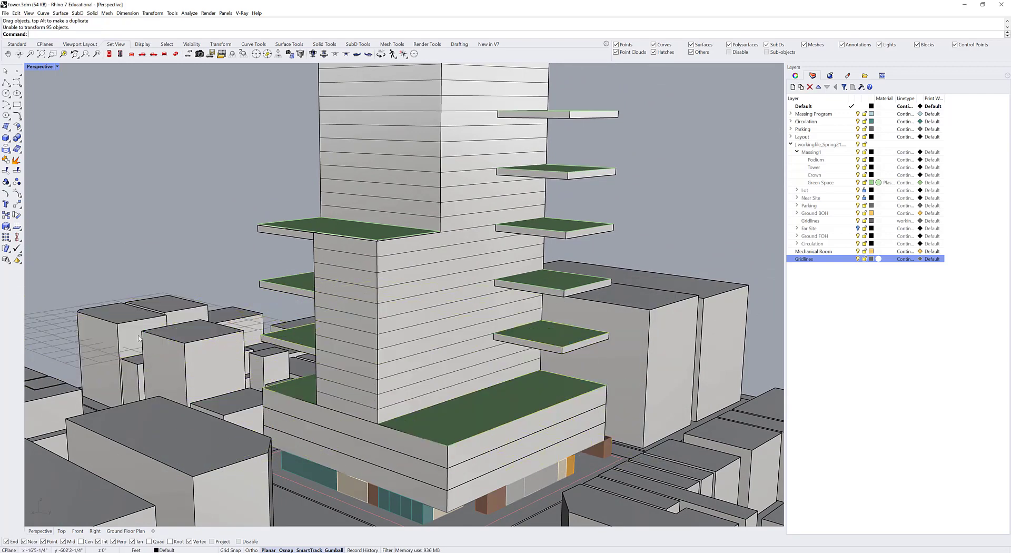
key("ctrl+z")
key("Escape")
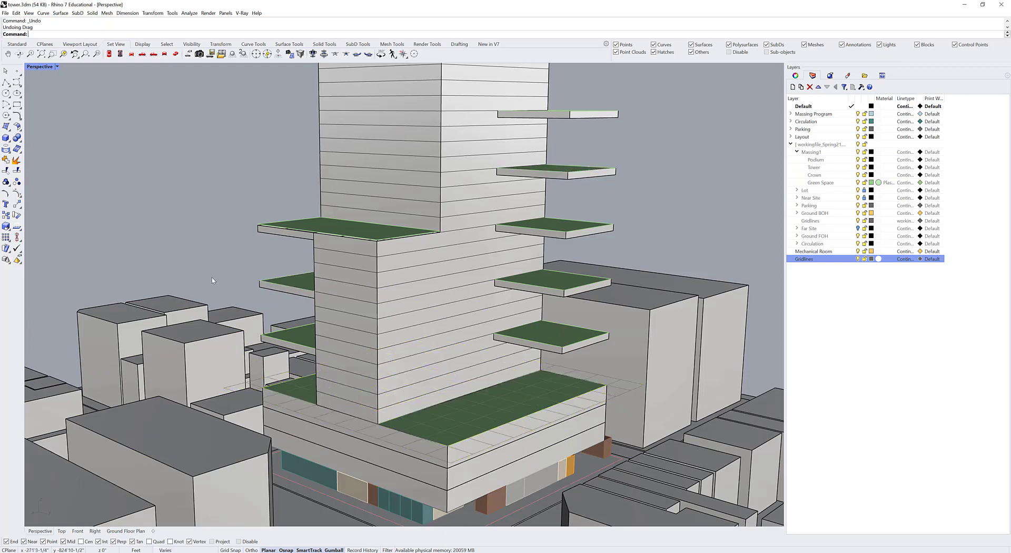
Start a polyline and expand the Massing Program layer to list its sublayers.
right_click_drag(213, 282, 259, 421)
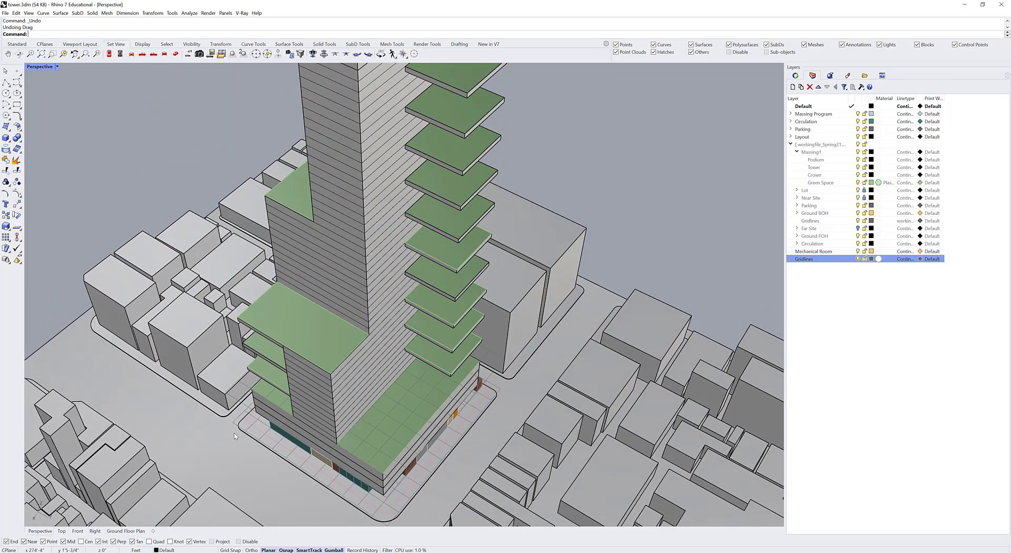
right_click_drag(243, 450, 373, 416)
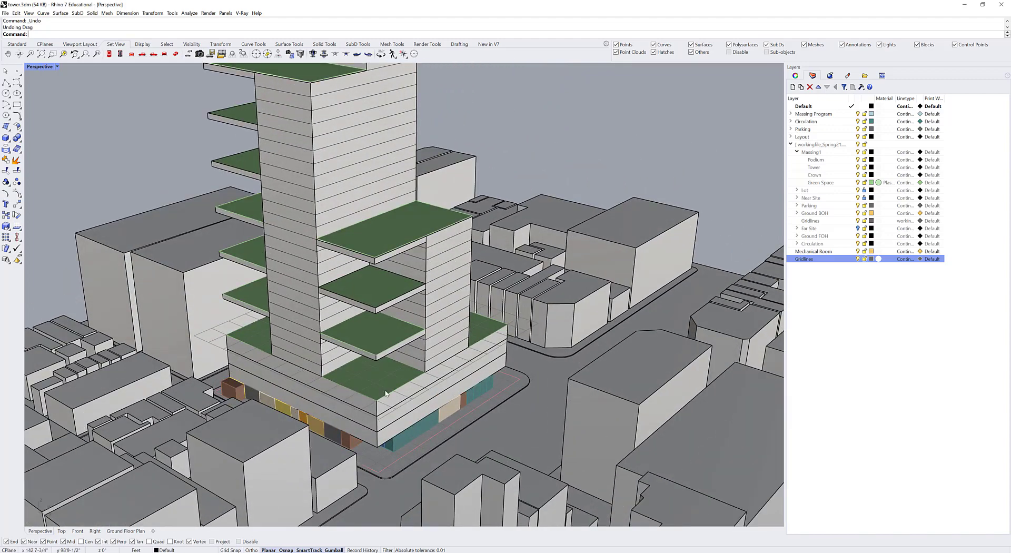
right_click_drag(485, 352, 431, 384)
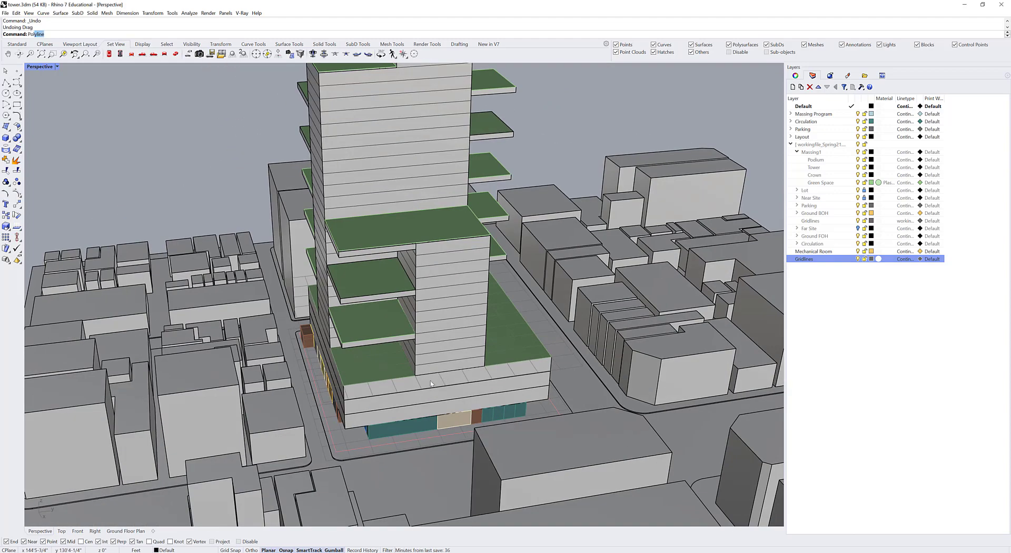
key("Return")
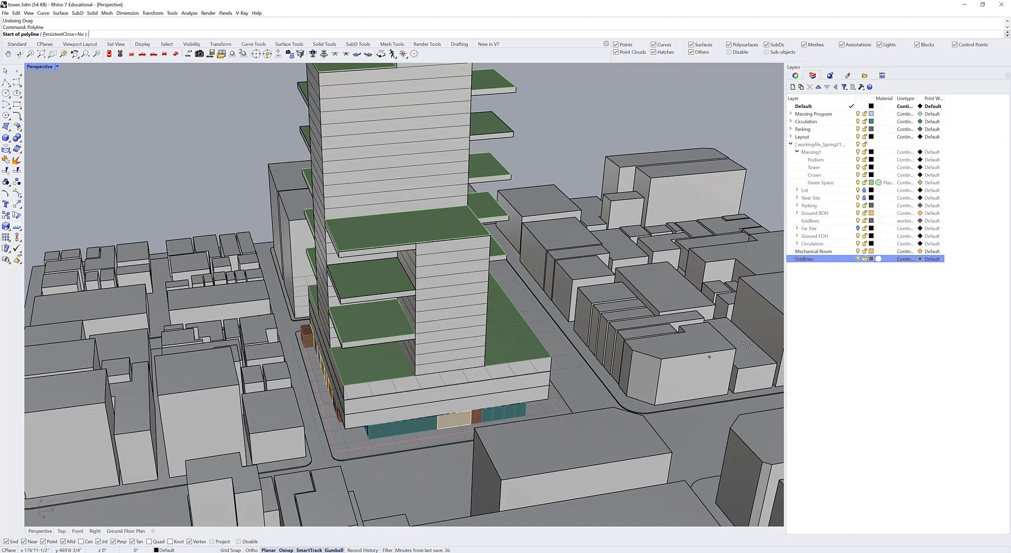
left_click(792, 114)
right_click(816, 313)
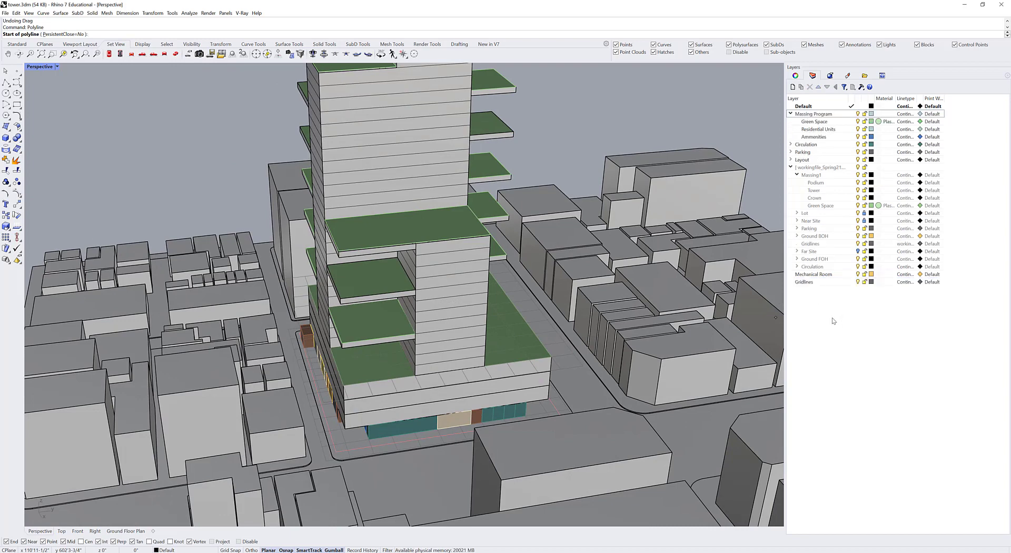
right_click(833, 317)
left_click(841, 315)
Trace the tower's stepped footprint with the polyline, snapping to the corners where its walls meet the podium roof.
scroll(396, 381, "up", 3)
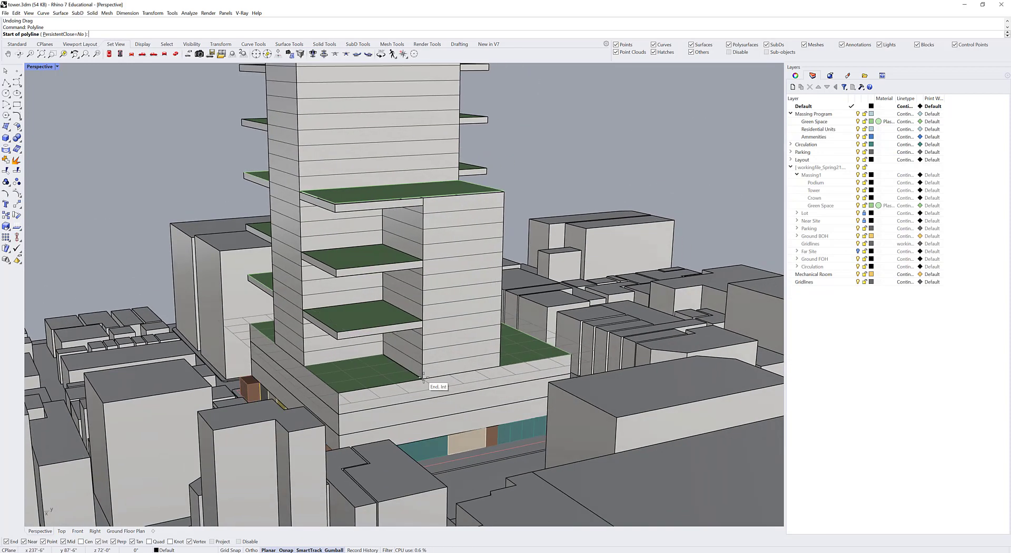
left_click(421, 379)
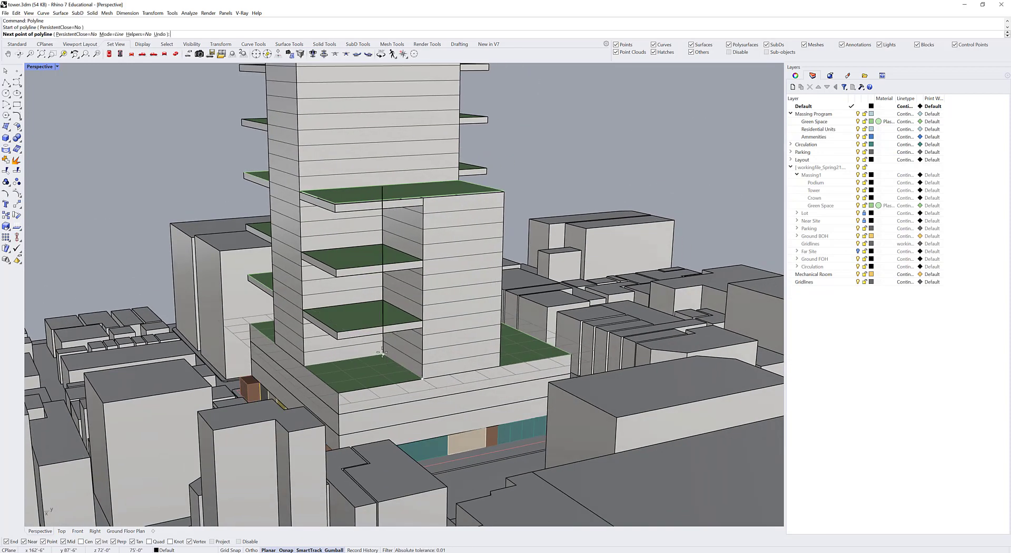
left_click(383, 354)
left_click(305, 362)
right_click_drag(305, 362, 258, 377)
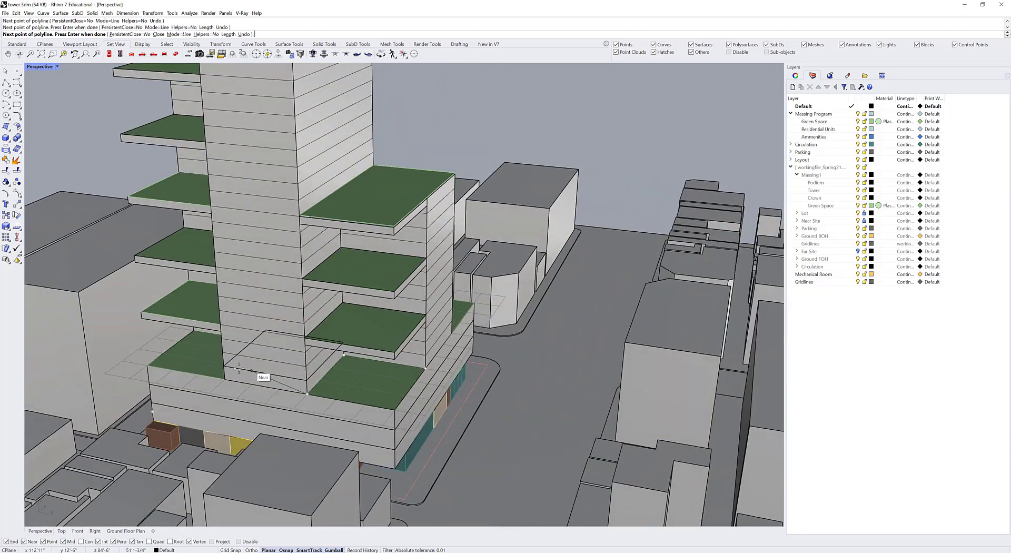
right_click_drag(169, 388, 448, 345)
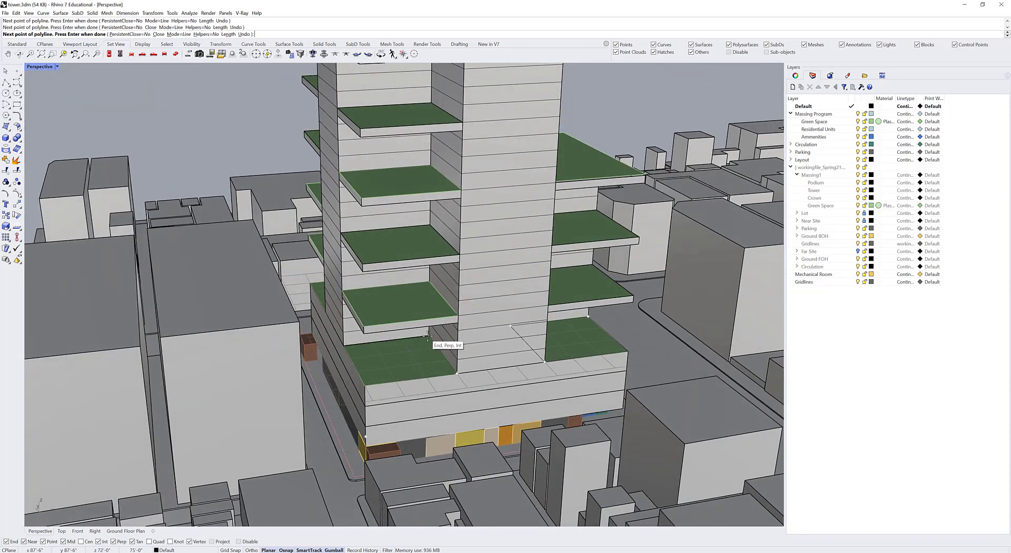
left_click(344, 347)
right_click_drag(345, 349, 429, 358)
left_click(420, 368)
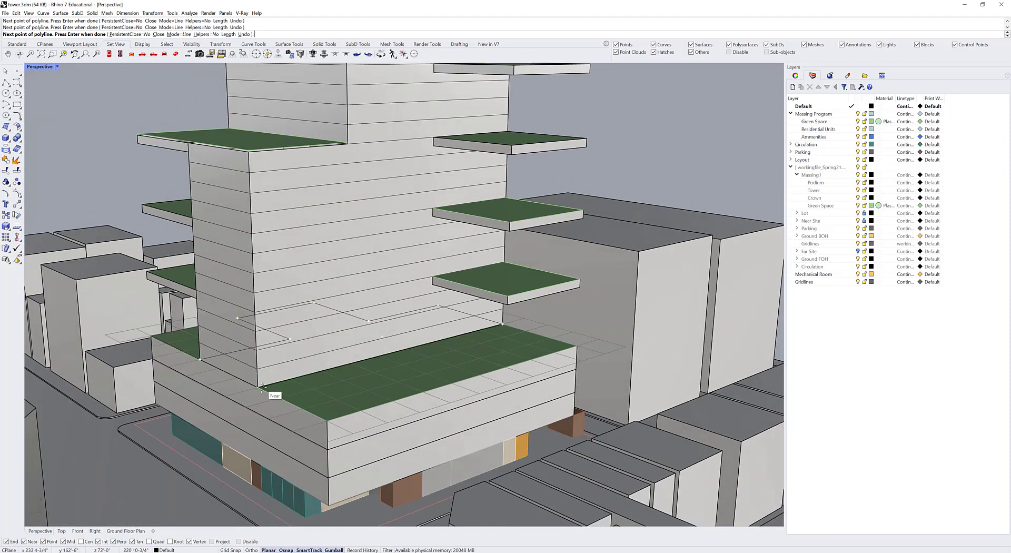
left_click(258, 387)
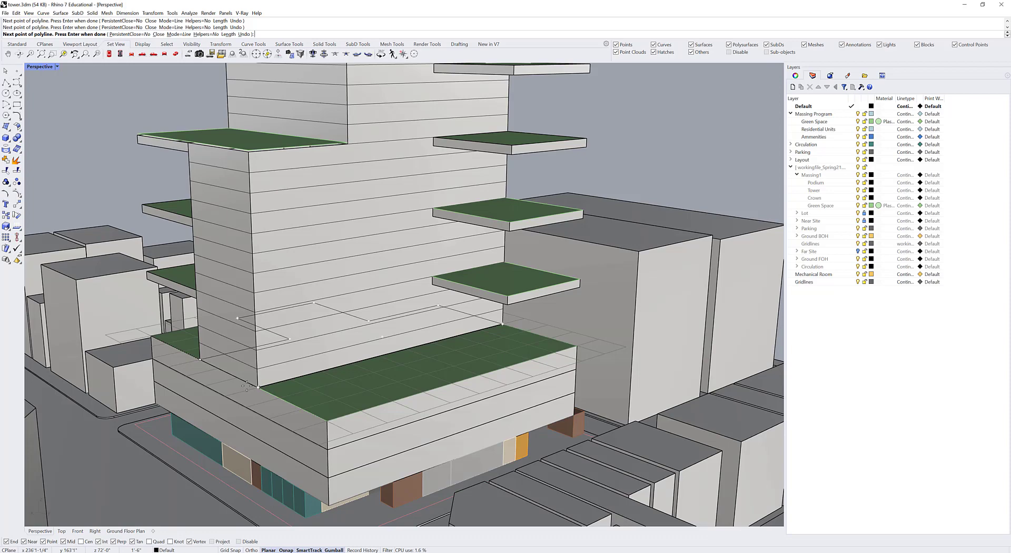
left_click(201, 359)
right_click_drag(206, 342, 498, 311)
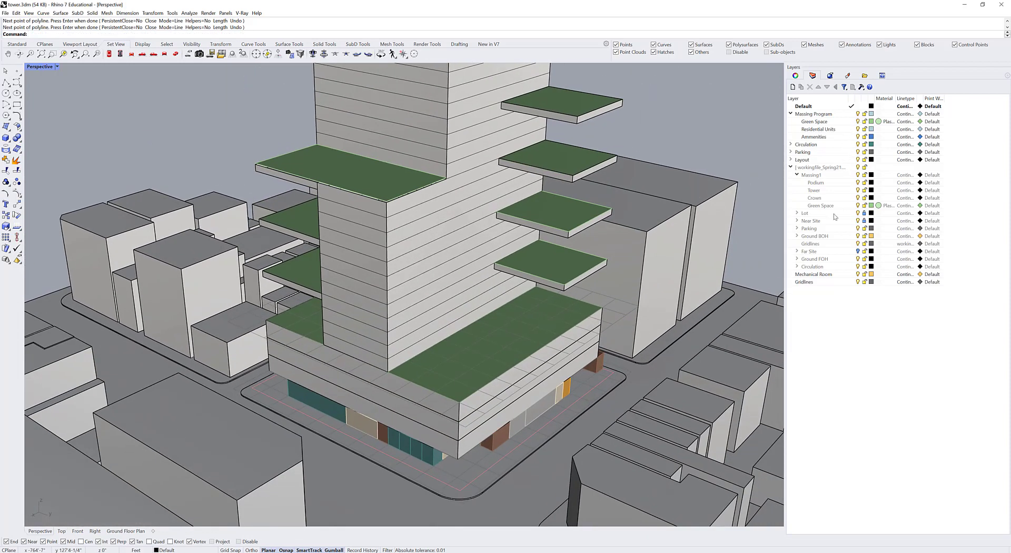
Turn off the attached model's Massing1 layer, and hide the whole workingfile_Spring21 model.
left_click(857, 175)
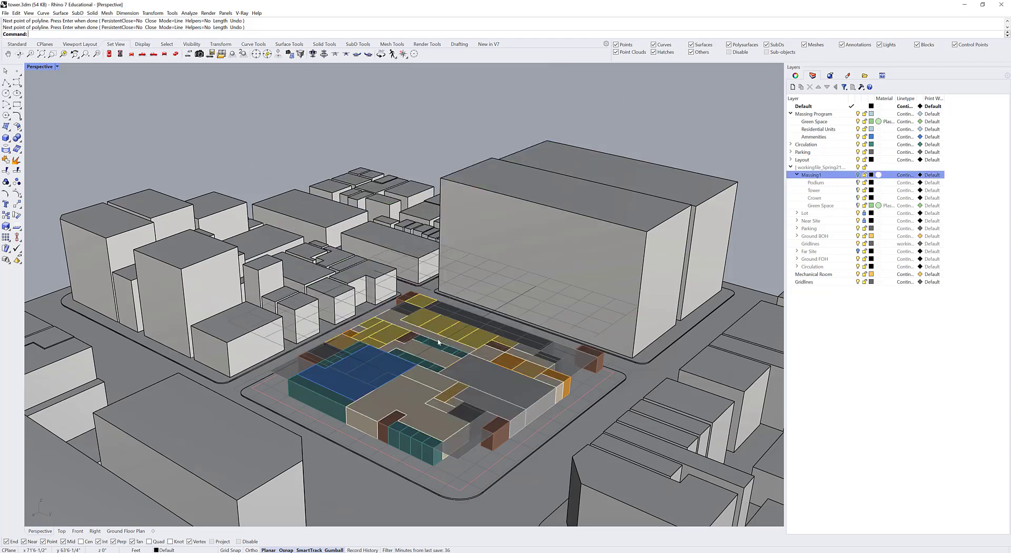
right_click_drag(440, 343, 461, 384)
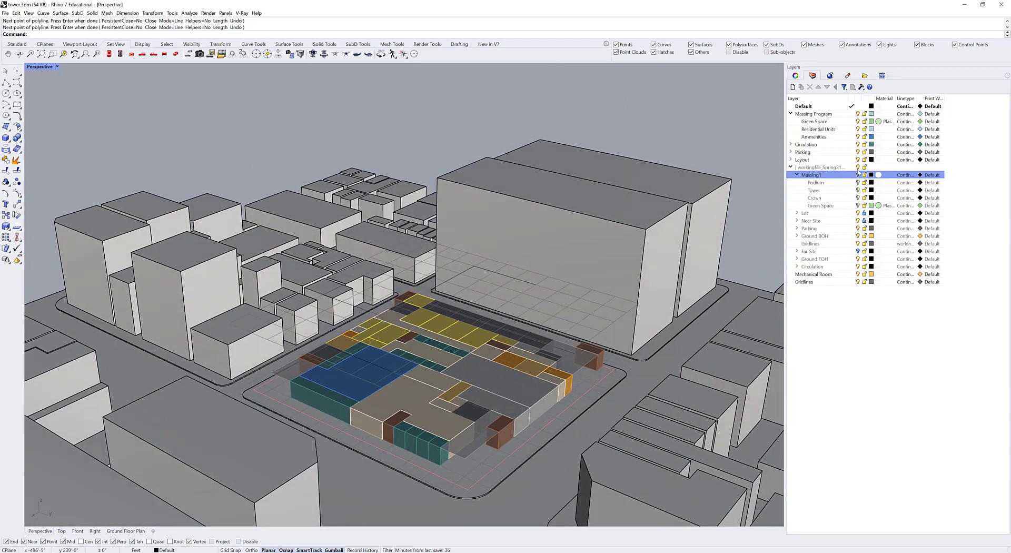
left_click(858, 167)
right_click_drag(554, 341, 568, 358, "shift")
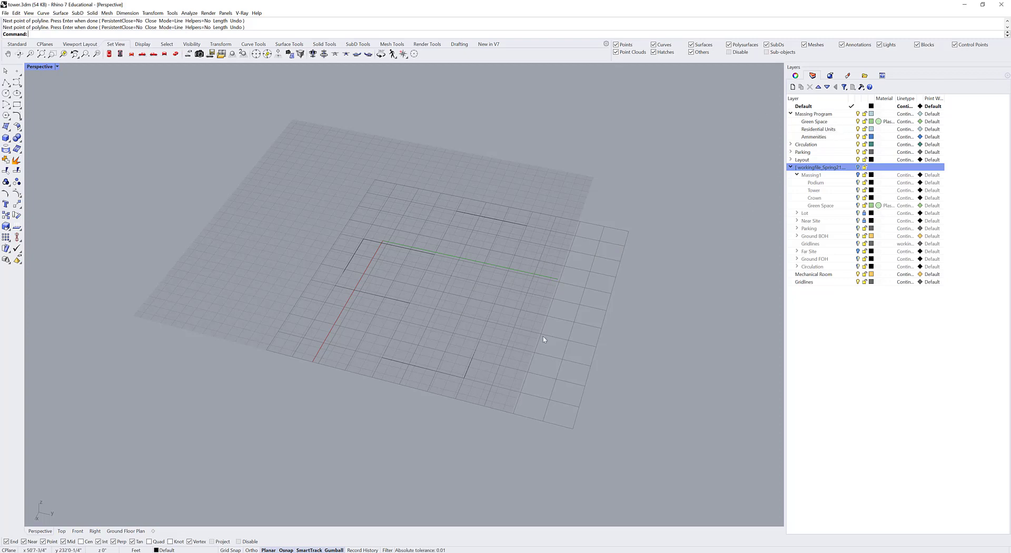
Make the Residential Units layer current and draw a rectangular box base from the tower footprint's outer corner along the gridlines.
double_click(835, 130)
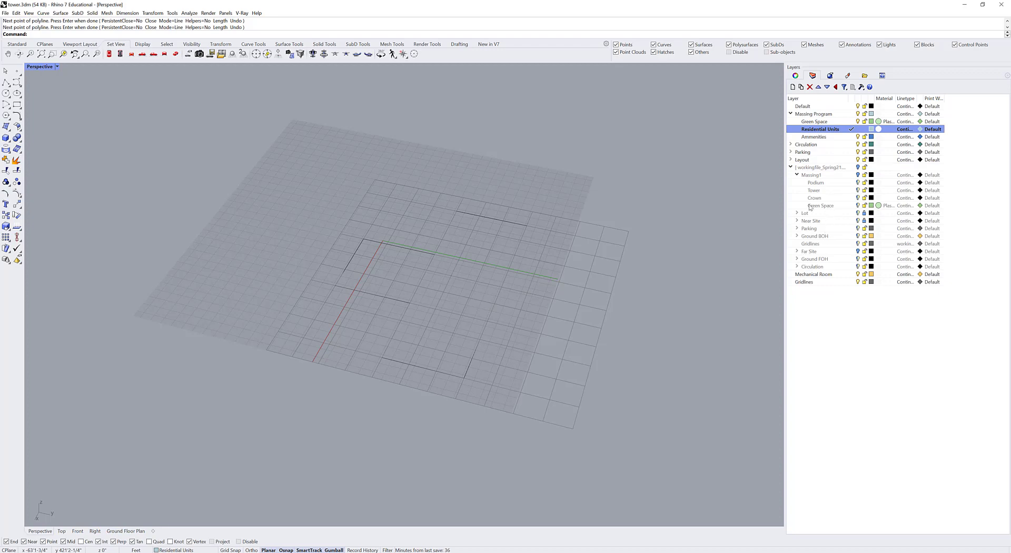
right_click_drag(706, 226, 579, 312)
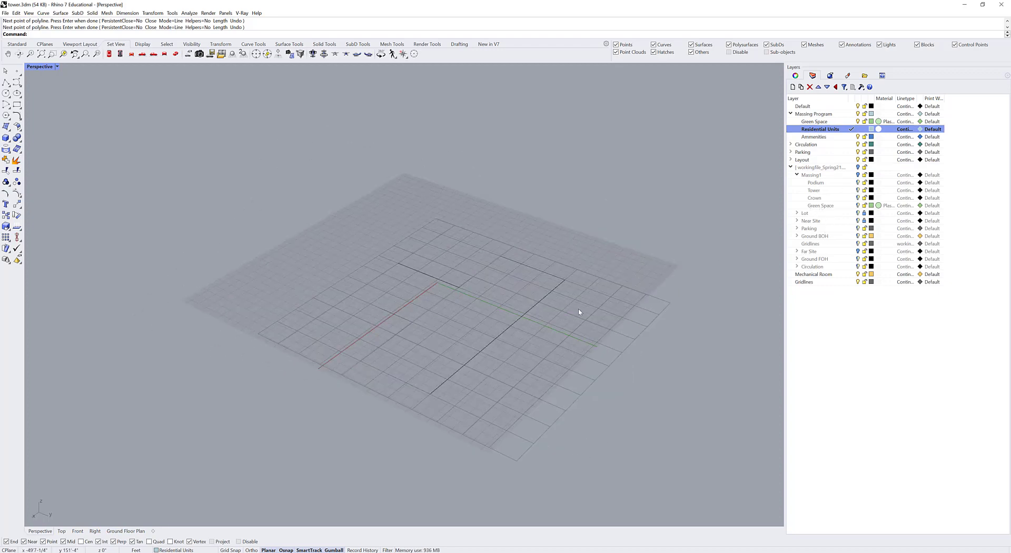
key("Return")
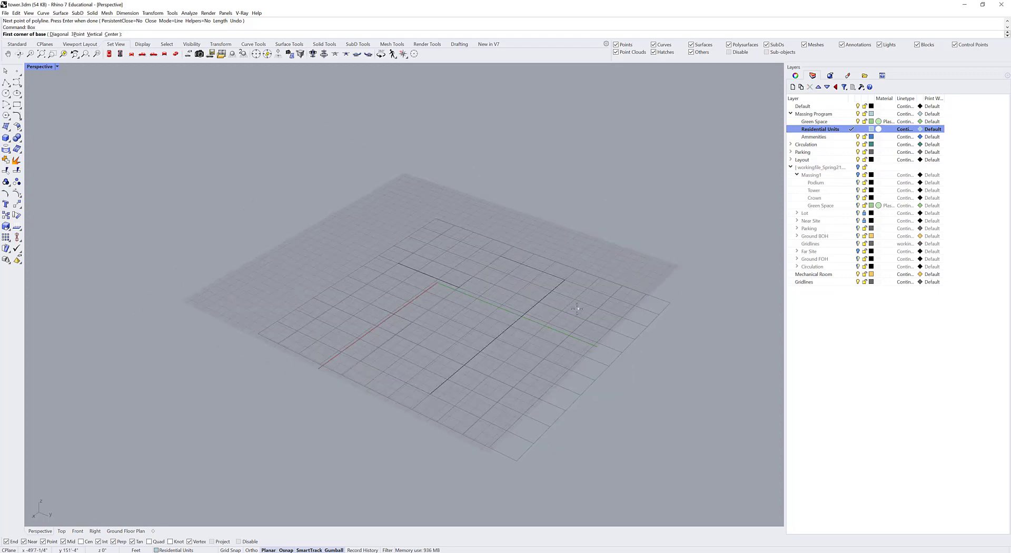
left_click(430, 394)
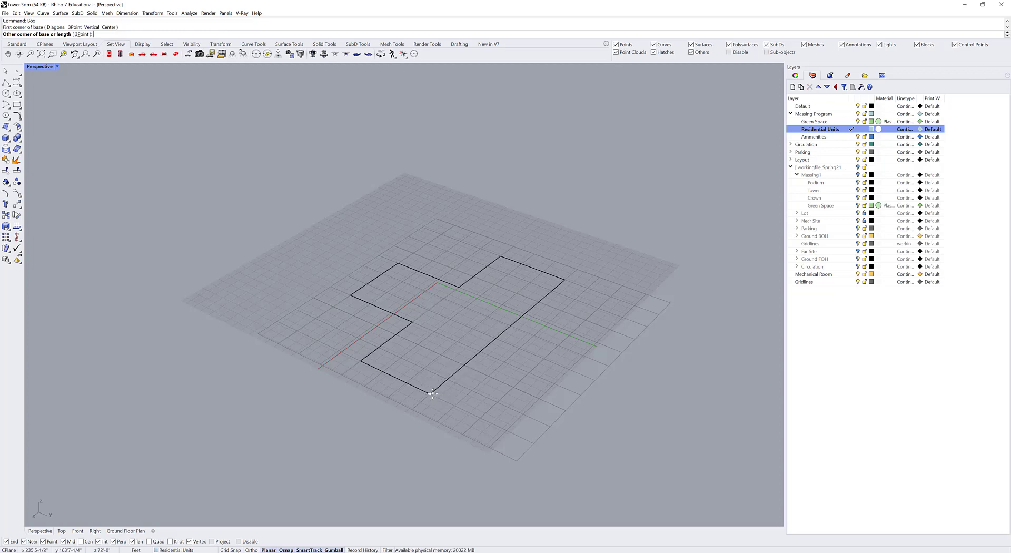
left_click(451, 363)
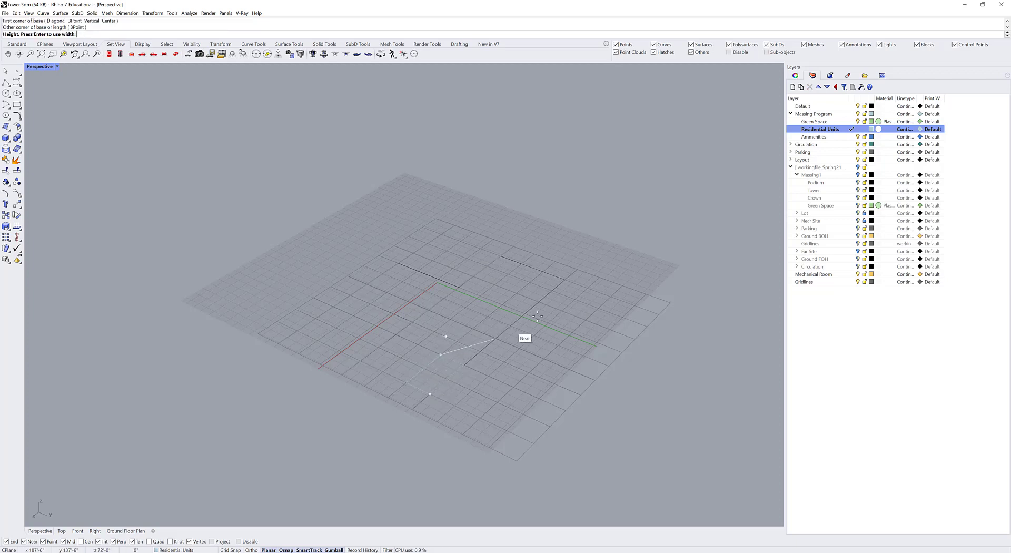
Give the box a height of 12'-6" by snapping to the tower's first floor line in the temporarily shown workingfile_Spring21 Massing1 model.
right_click_drag(416, 380, 432, 340)
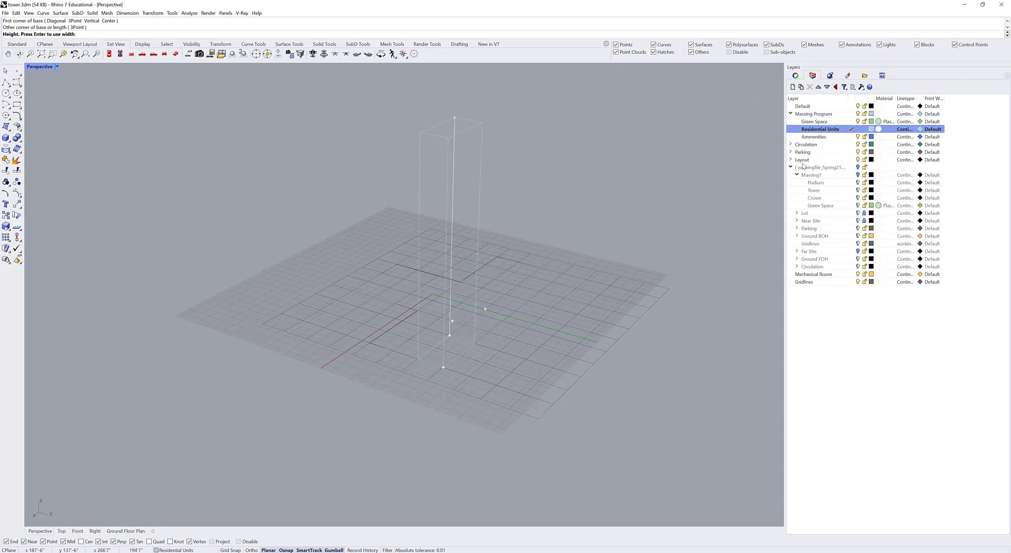
left_click(858, 167)
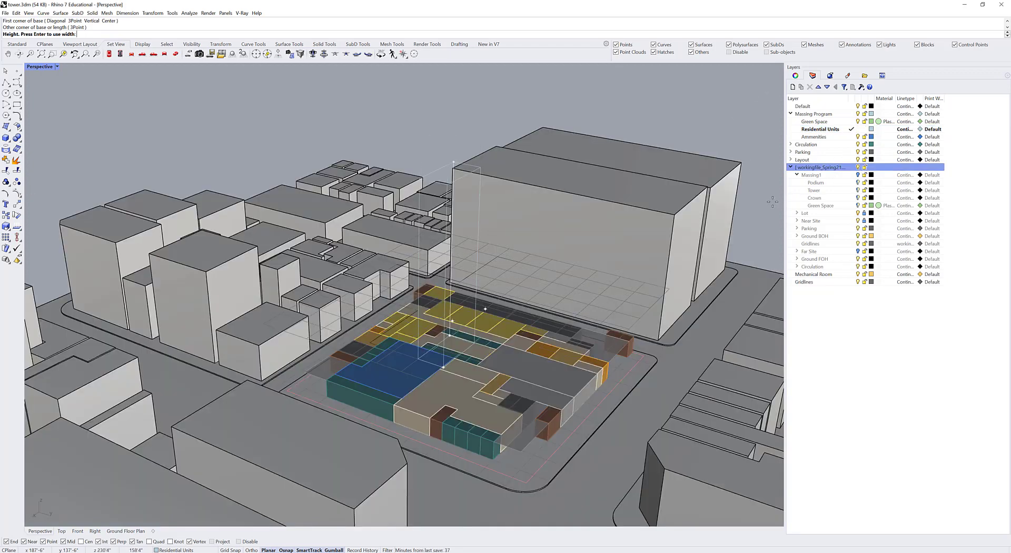
left_click(858, 175)
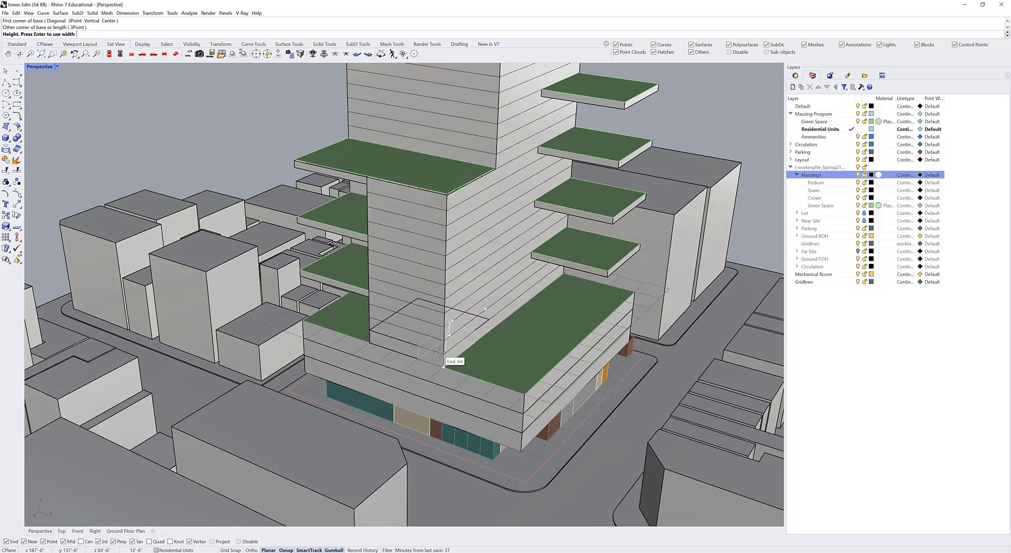
left_click(443, 360)
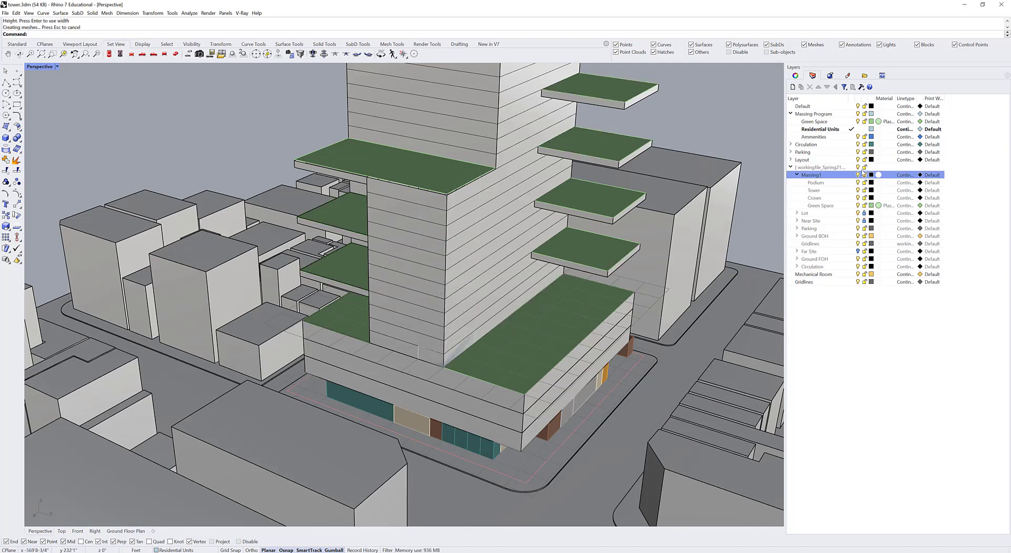
left_click(858, 167)
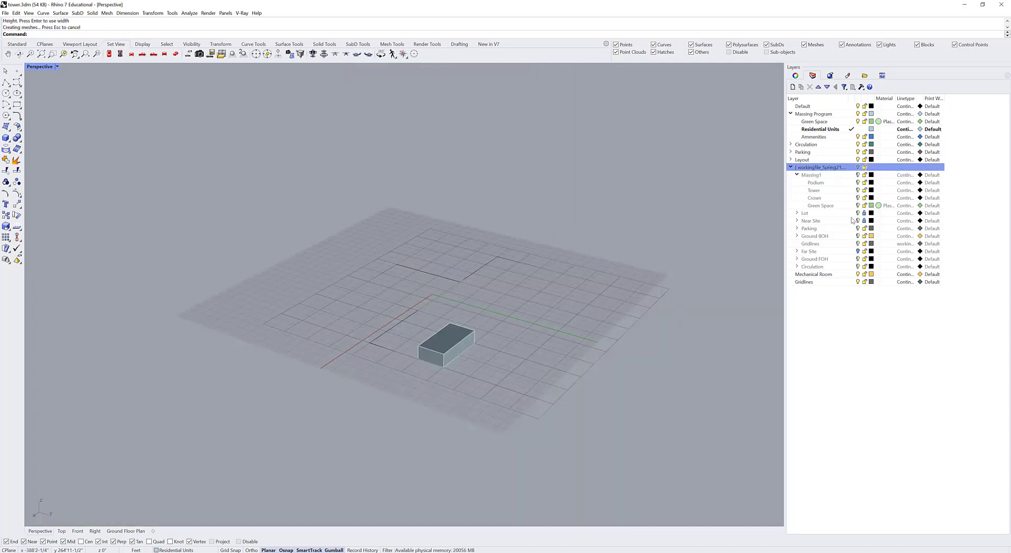
Copy the residential unit box along the footprint's short edge and rotate the copy a quarter turn.
right_click_drag(482, 334, 520, 368)
left_click(519, 373)
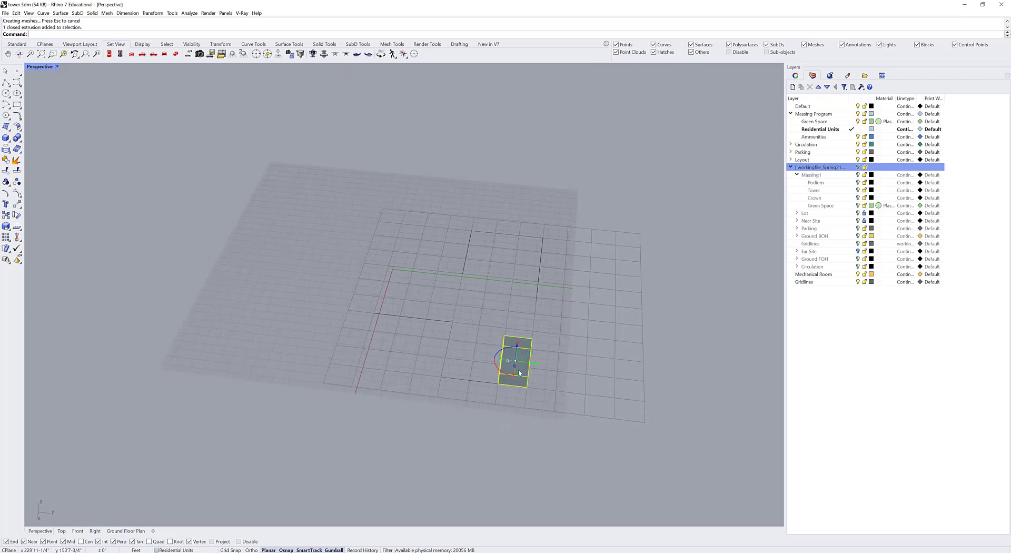
type("Copy")
key("Return")
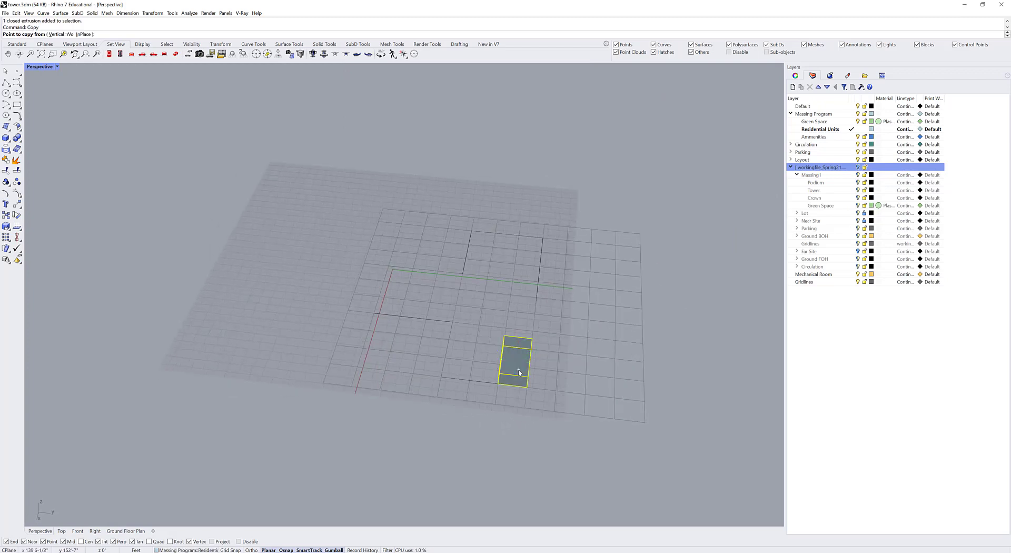
left_click(503, 381)
left_click(446, 374)
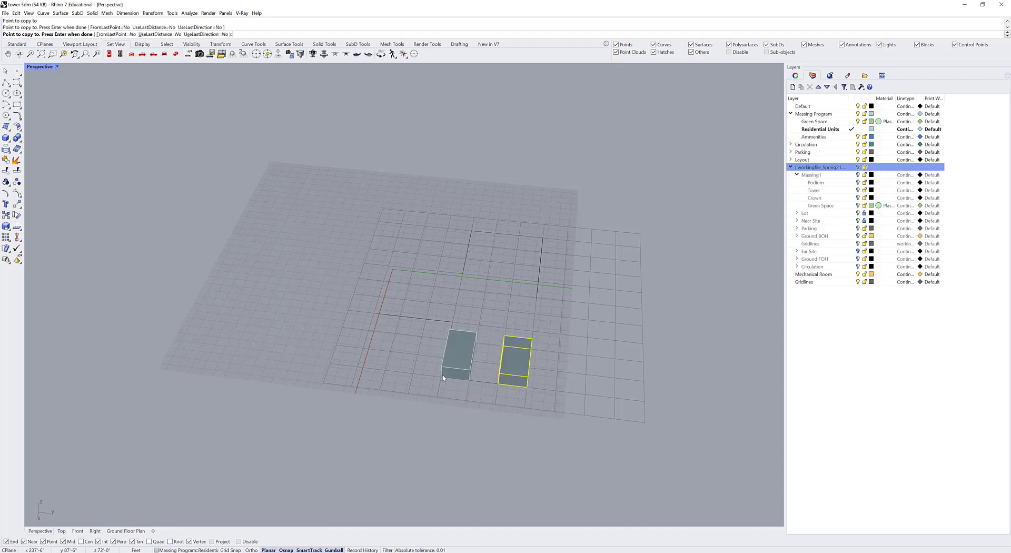
key("Return")
left_click_drag(455, 366, 473, 312)
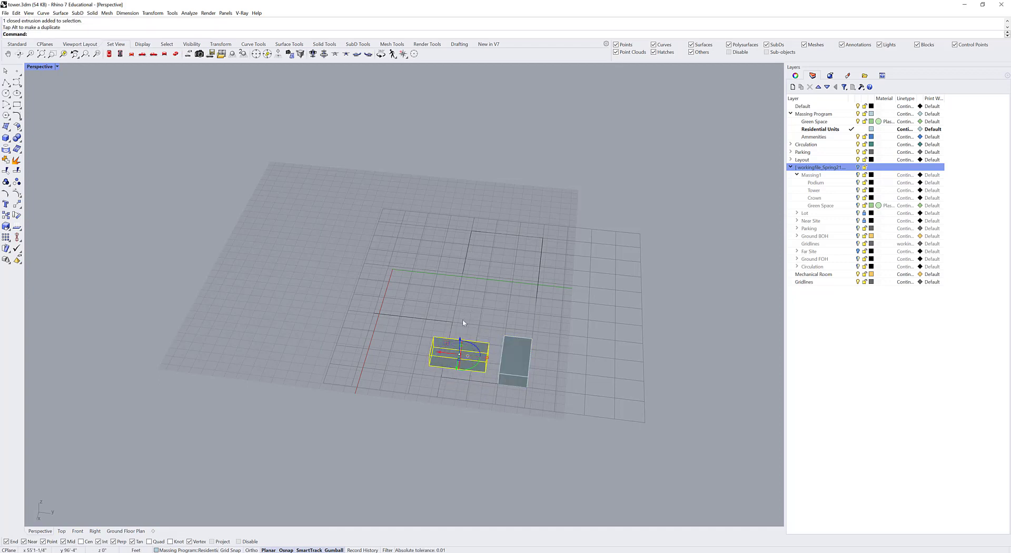
Move the rotated unit so its lower corner sits on the footprint's other corner, with its end against the first unit.
type("M")
key("Return")
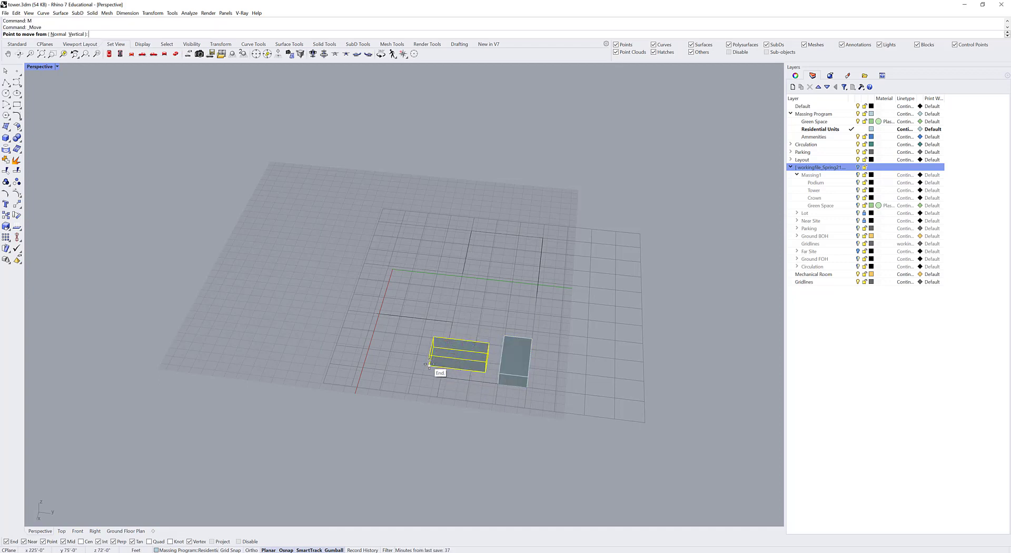
left_click(428, 364)
left_click(429, 360)
scroll(424, 366, "up", 2)
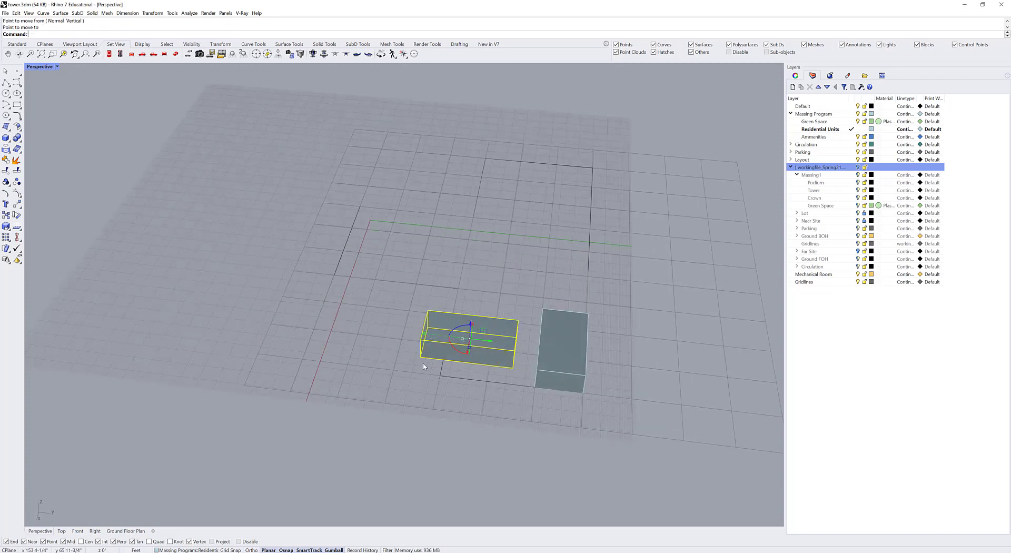
type("M")
key("Return")
left_click(422, 359)
left_click(441, 376)
left_click(445, 396)
right_click_drag(445, 396, 389, 348)
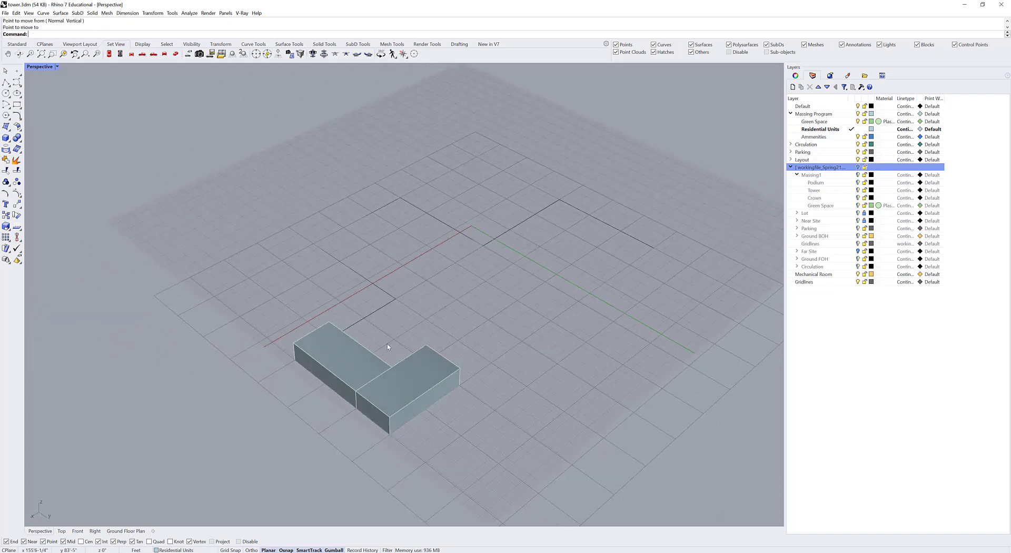
Highlight the tower footprint curve to review its outline around the two units, and clear the selection.
left_click(392, 298)
left_click(413, 314)
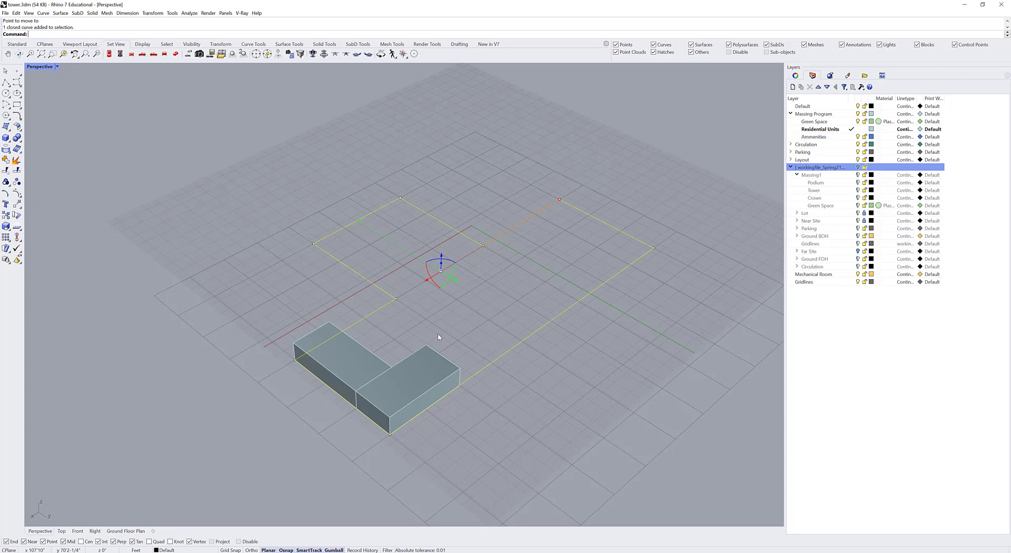
key("Escape")
right_click_drag(606, 174, 554, 252)
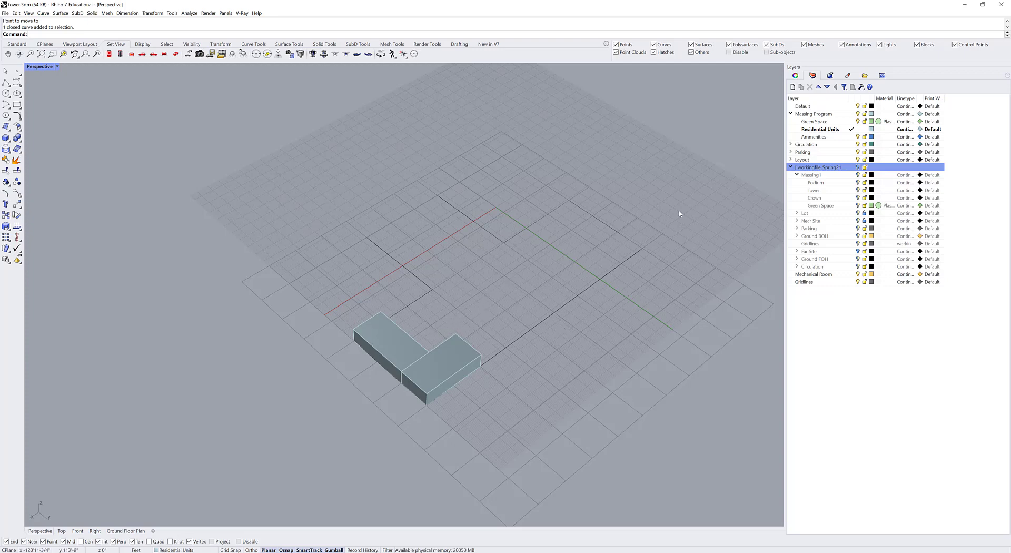
Expand the Circulation layer and make its Corridor sublayer current.
left_click(792, 145)
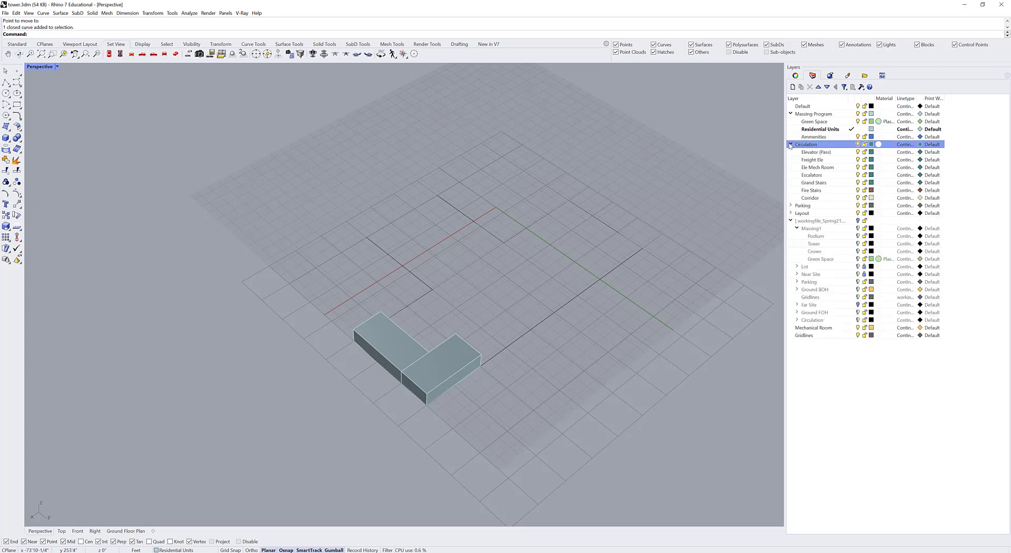
right_click(833, 199)
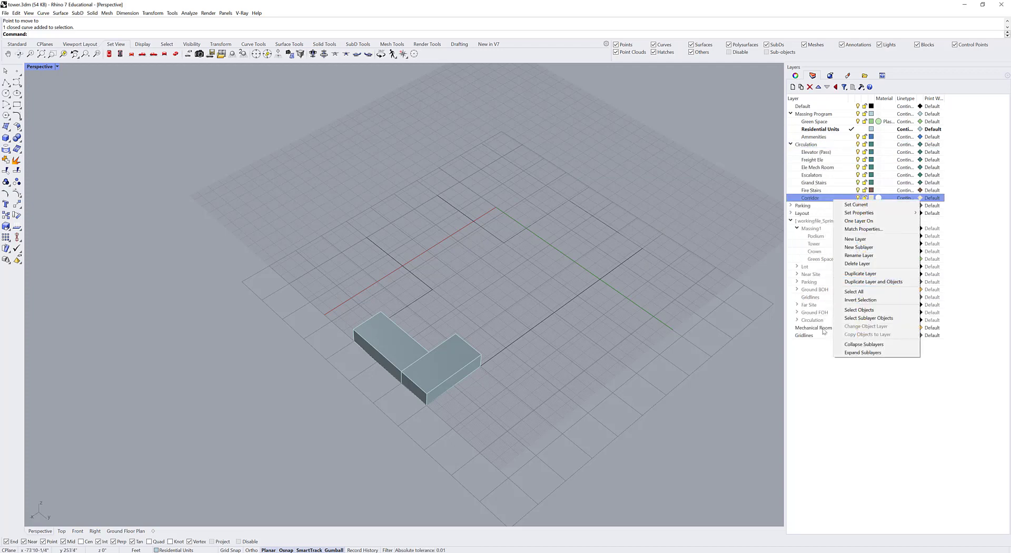
left_click(874, 283)
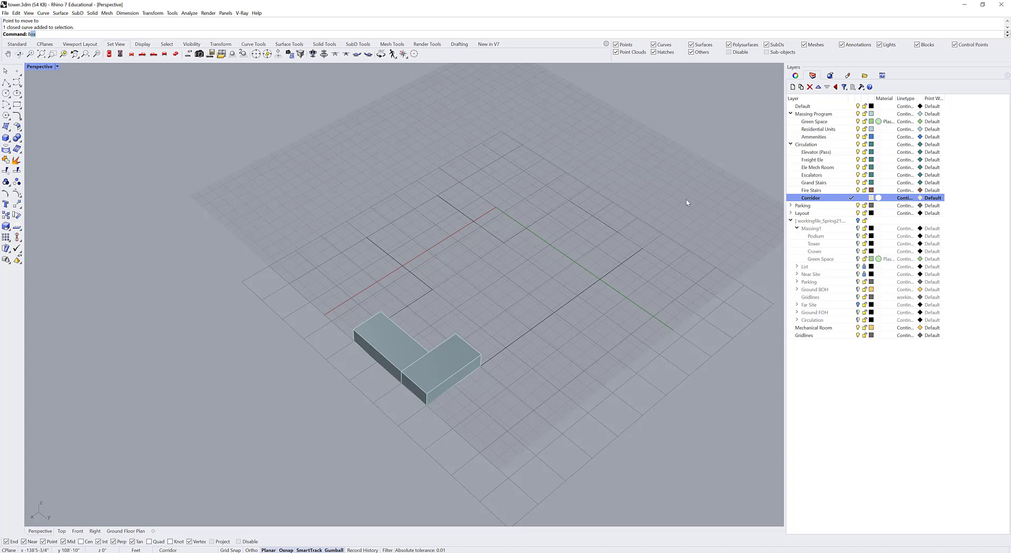
Draw a corridor box from the inner corner where the two units meet, running into the footprint at the units' height.
key("Return")
right_click_drag(527, 272, 414, 311)
left_click(341, 167)
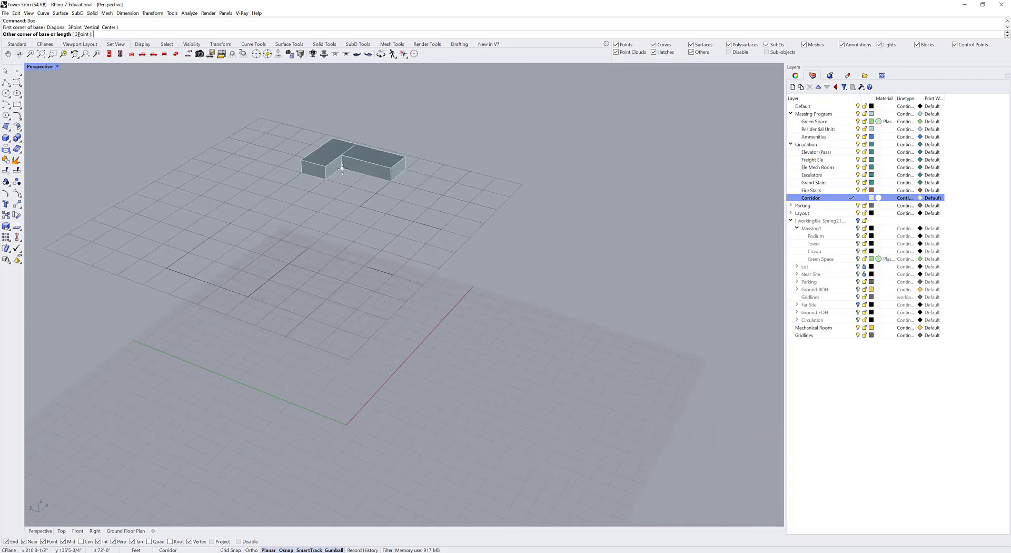
left_click(298, 224)
left_click(342, 156)
right_click_drag(356, 184, 390, 230, "shift")
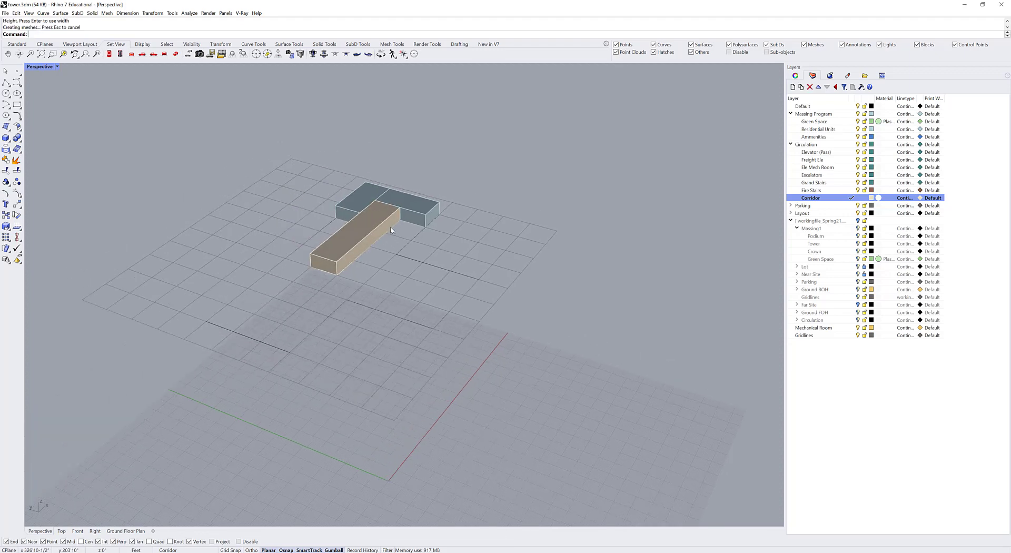
scroll(393, 232, "up", 1)
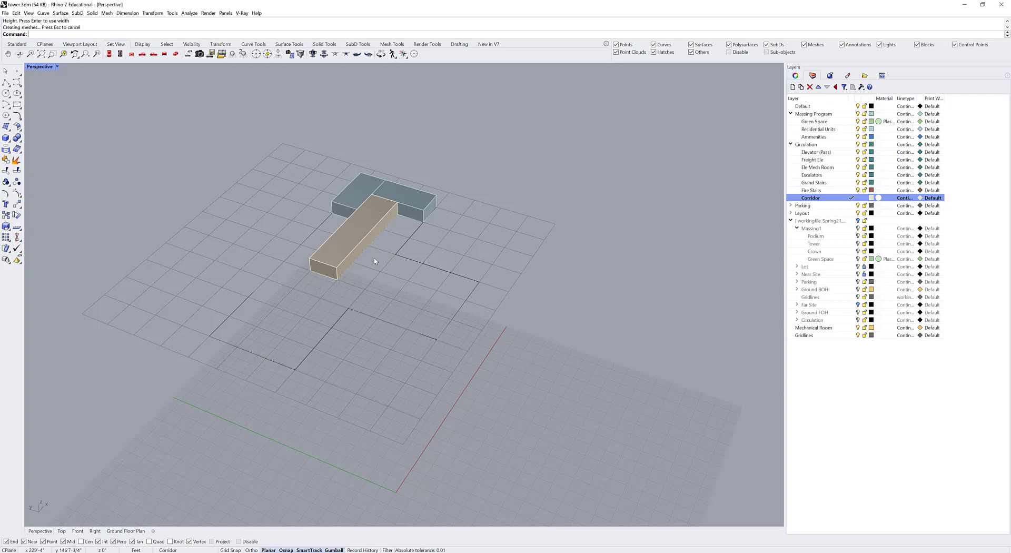
right_click_drag(375, 261, 421, 359)
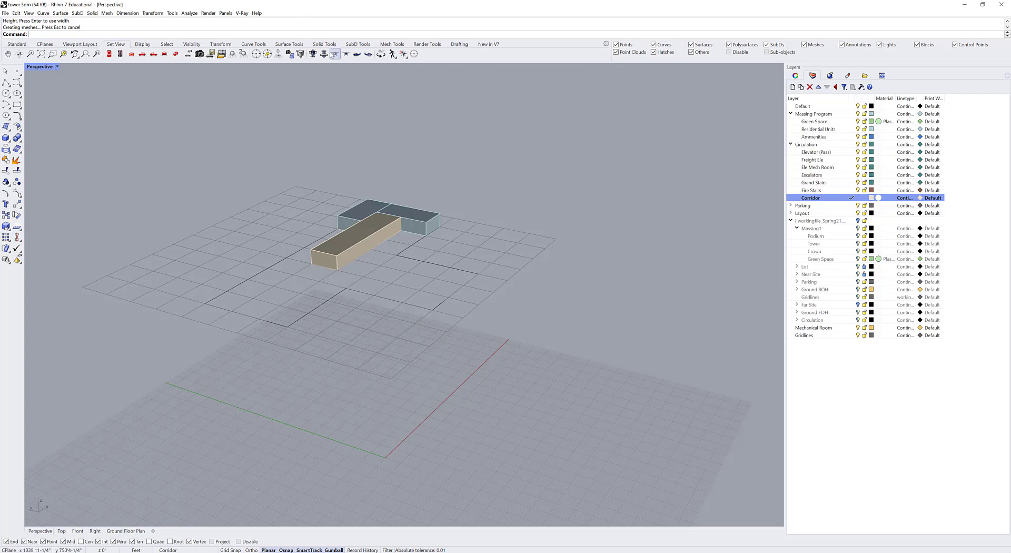
right_click_drag(405, 264, 398, 310)
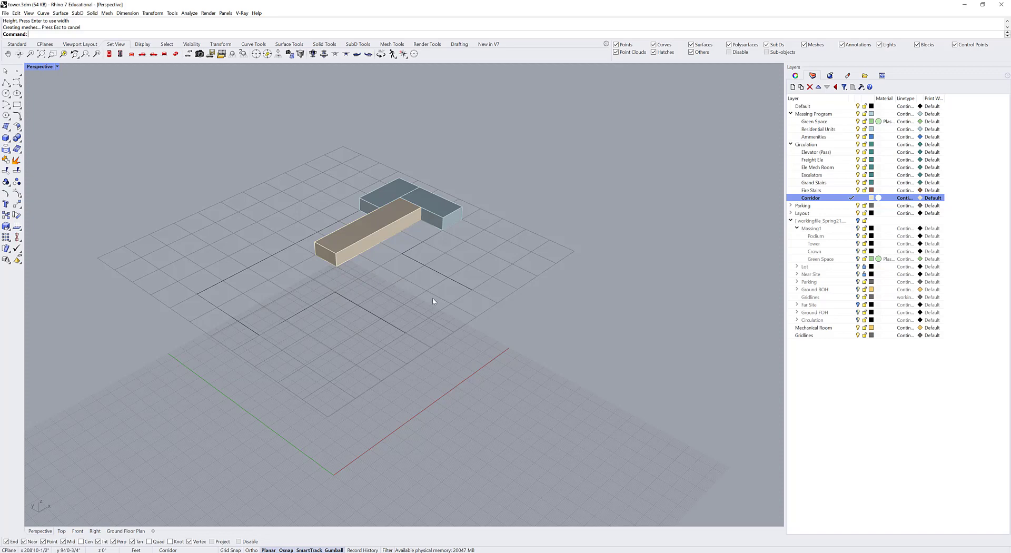
right_click_drag(435, 303, 451, 330, "shift")
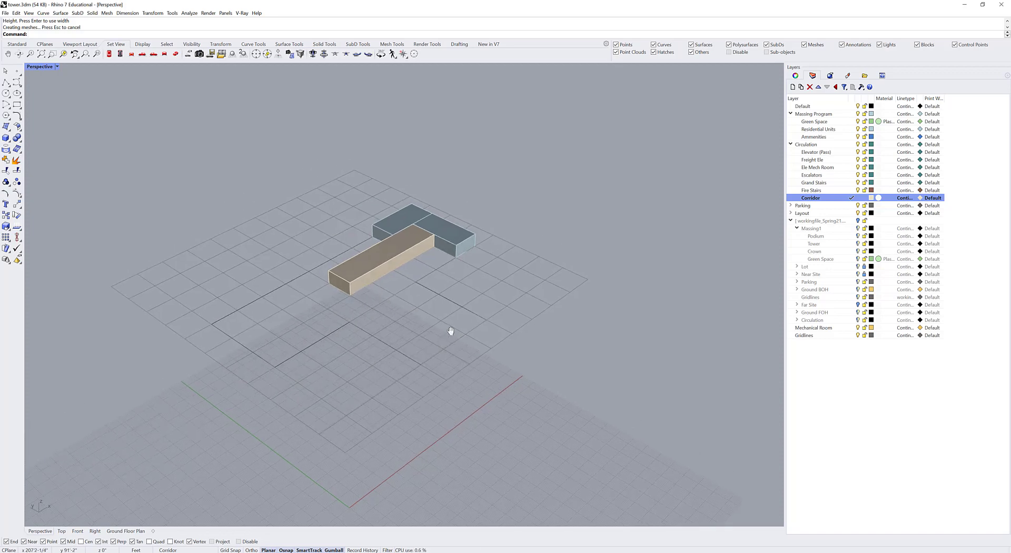
Show the referenced working file's massing and copy the two residential units up the tower seven times, one floor (12'-6") apart.
right_click_drag(468, 317, 864, 168)
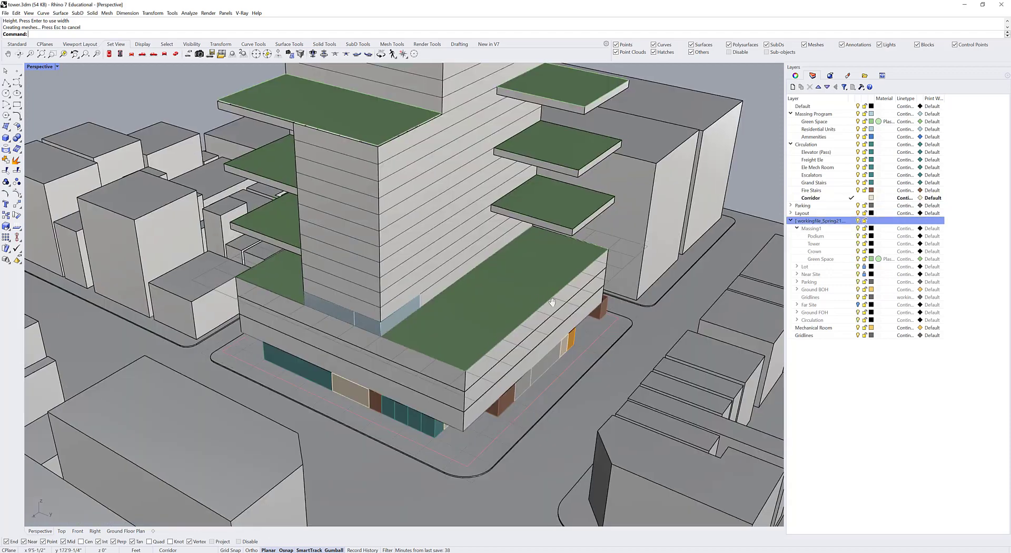
scroll(369, 315, "up", 5)
left_click(370, 315)
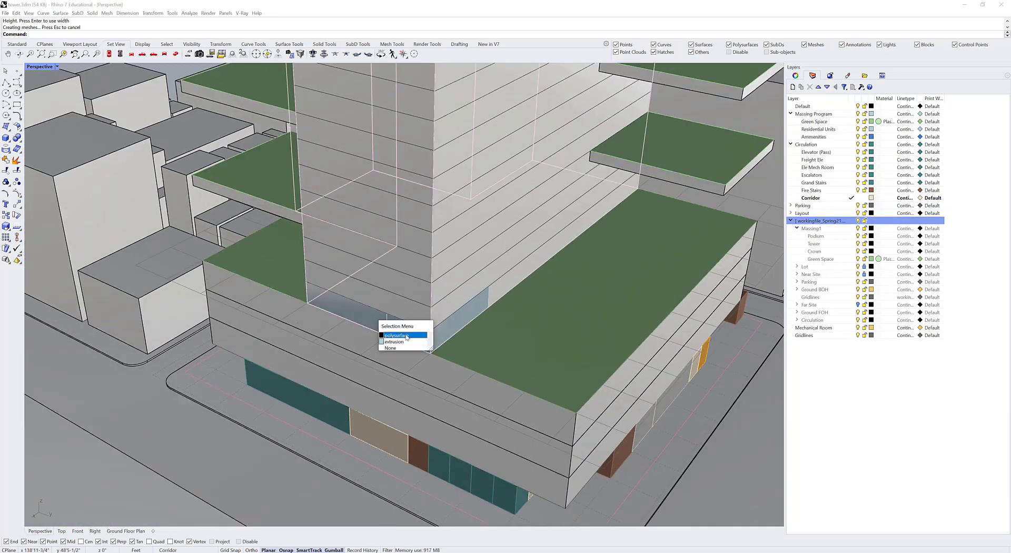
left_click(394, 341)
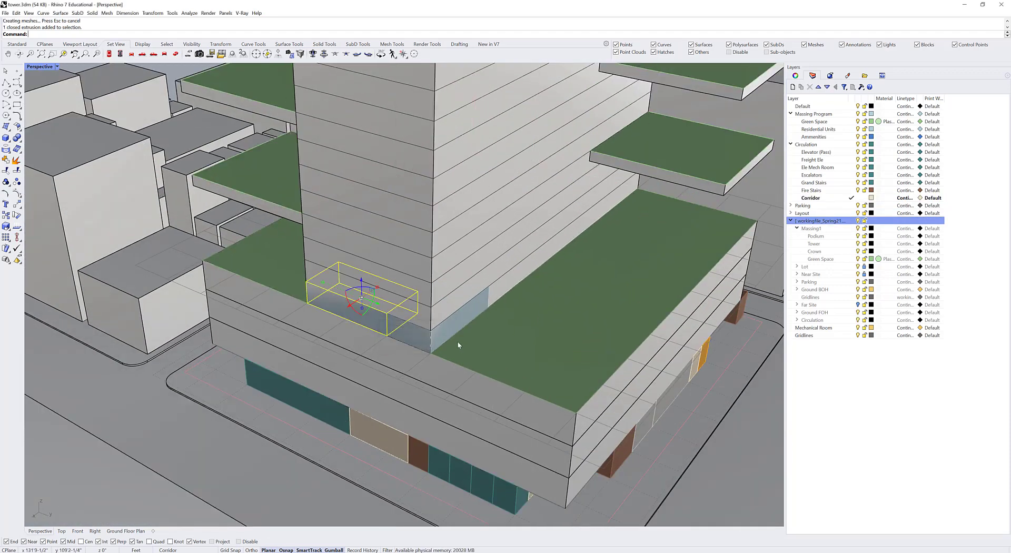
left_click(450, 330)
left_click(476, 352)
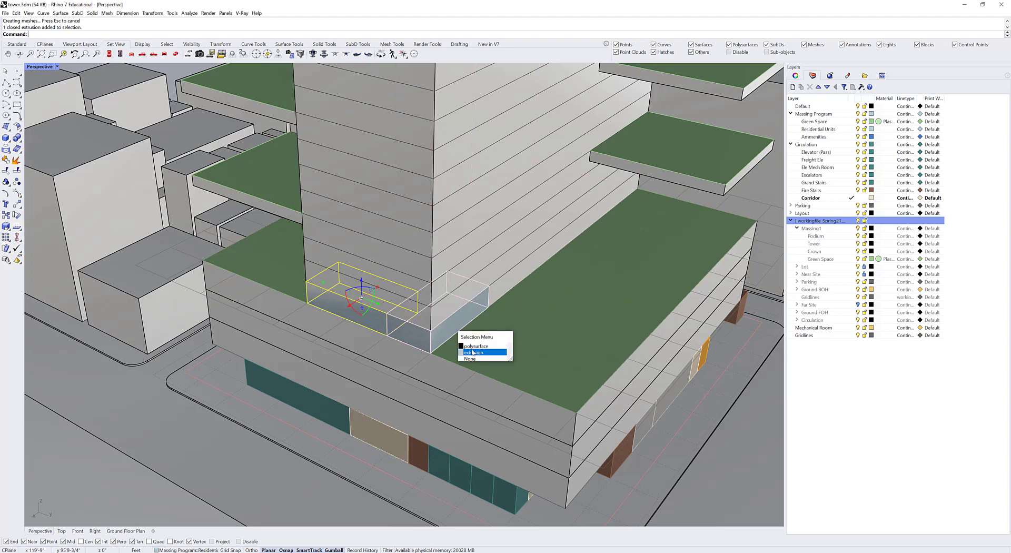
right_click_drag(476, 353, 453, 364)
key("Return")
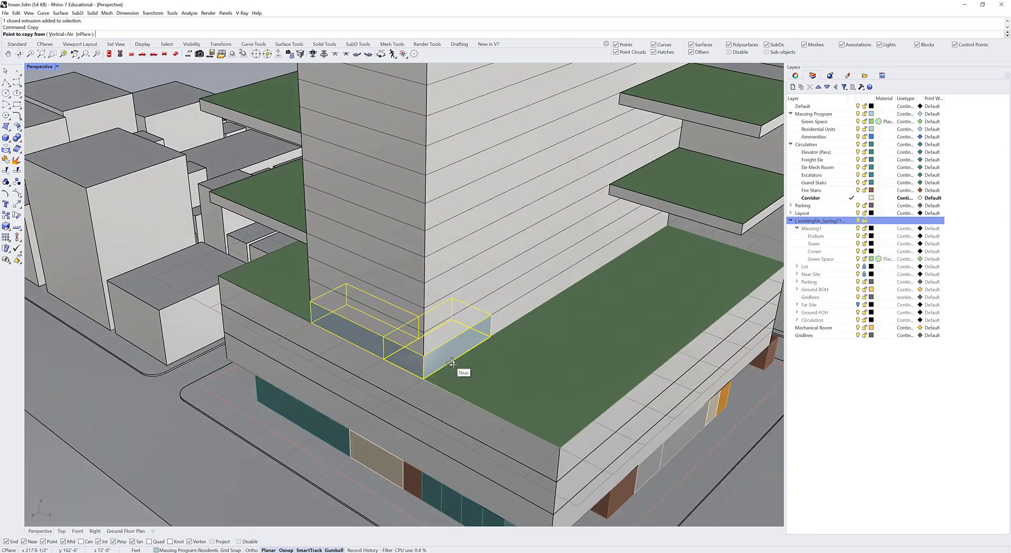
left_click(424, 377)
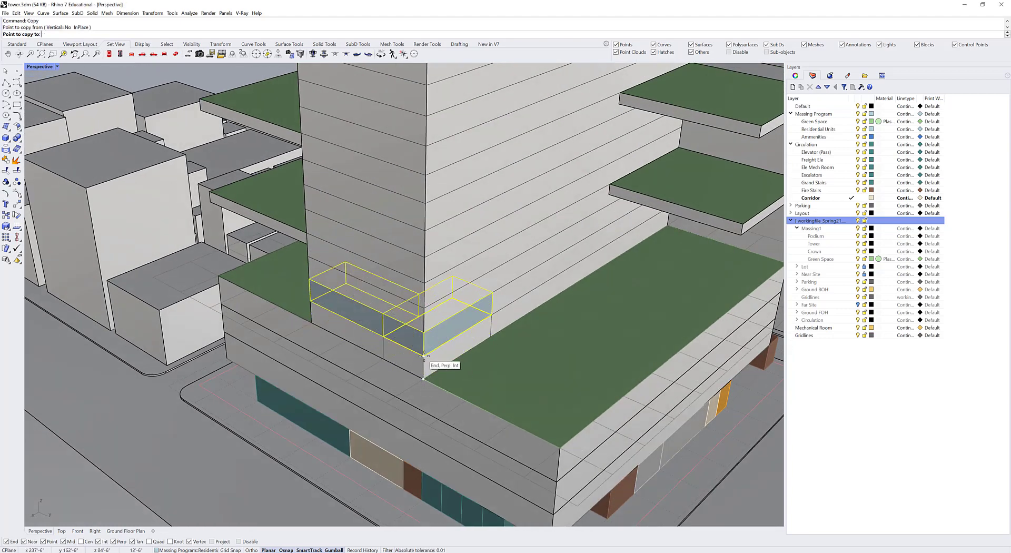
left_click(424, 356)
left_click(423, 332)
left_click(423, 307)
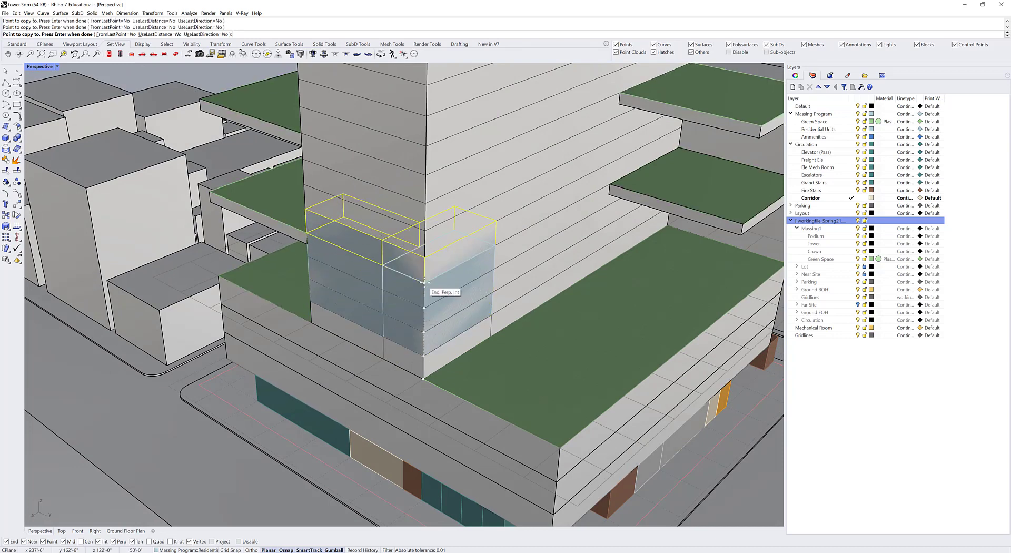
left_click(424, 282)
left_click(425, 257)
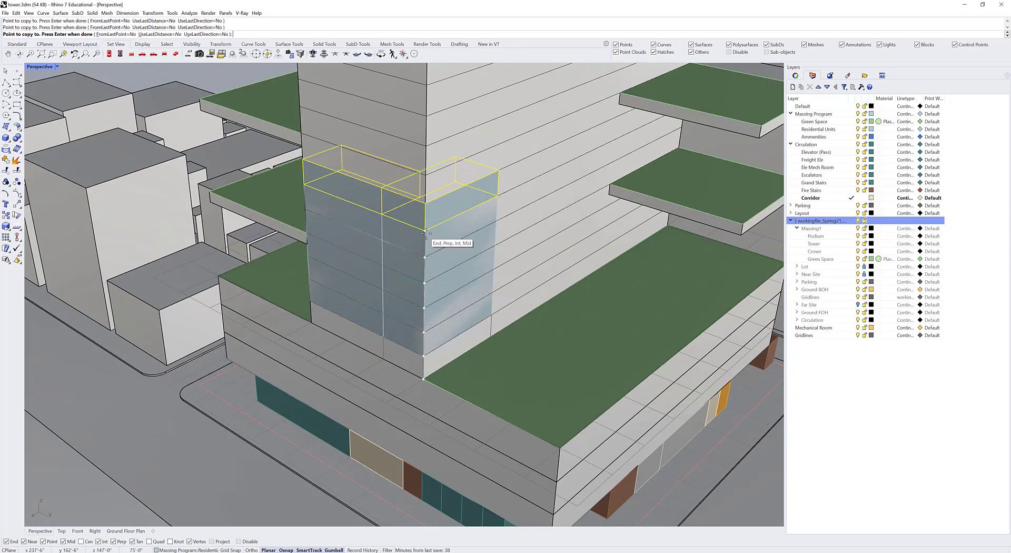
left_click(425, 231)
left_click(426, 203)
key("Return")
scroll(419, 226, "down", 5)
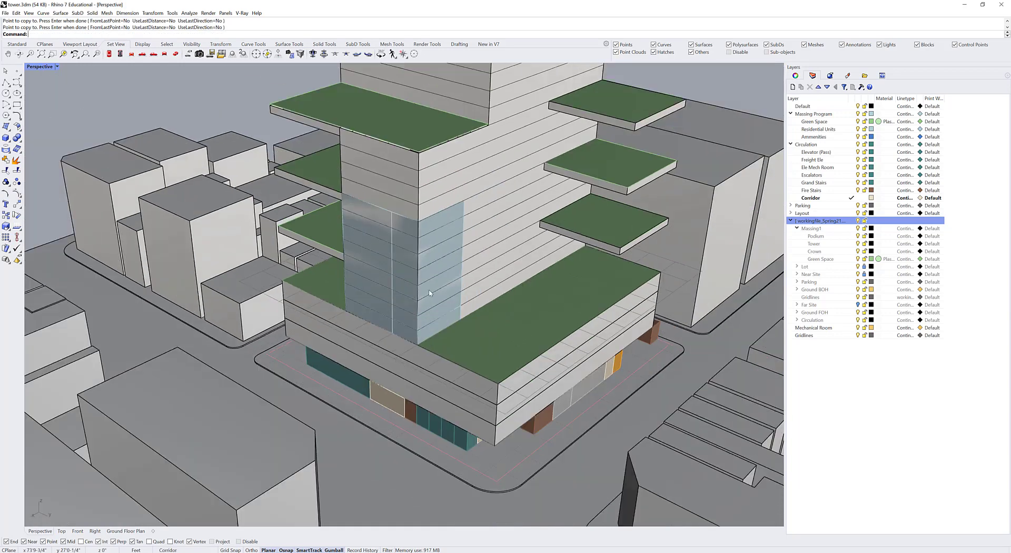
Combine the two topmost residential units into a block with its base point at the lower outer corner.
right_click_drag(522, 352, 459, 400)
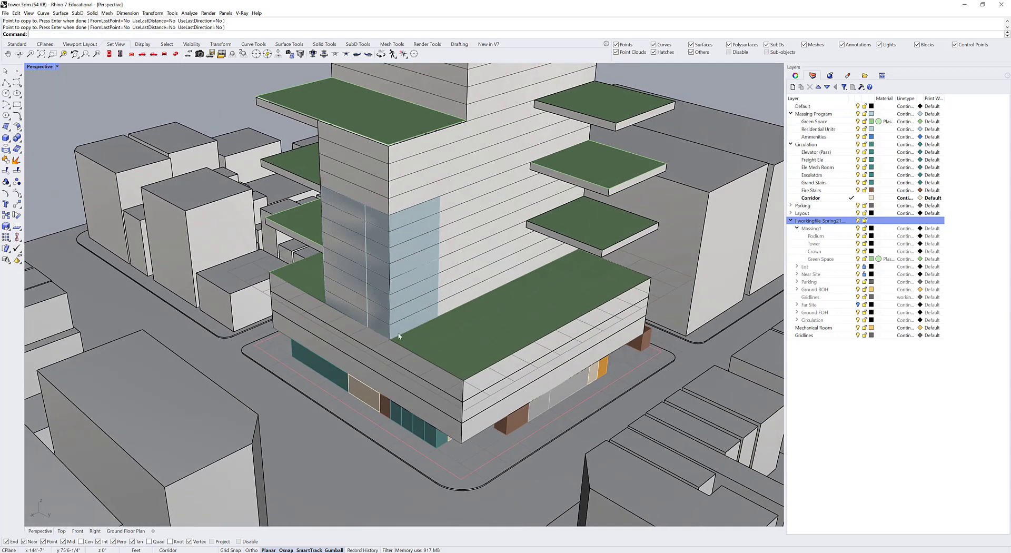
scroll(400, 237, "up", 5)
left_click(390, 240)
left_click(424, 261)
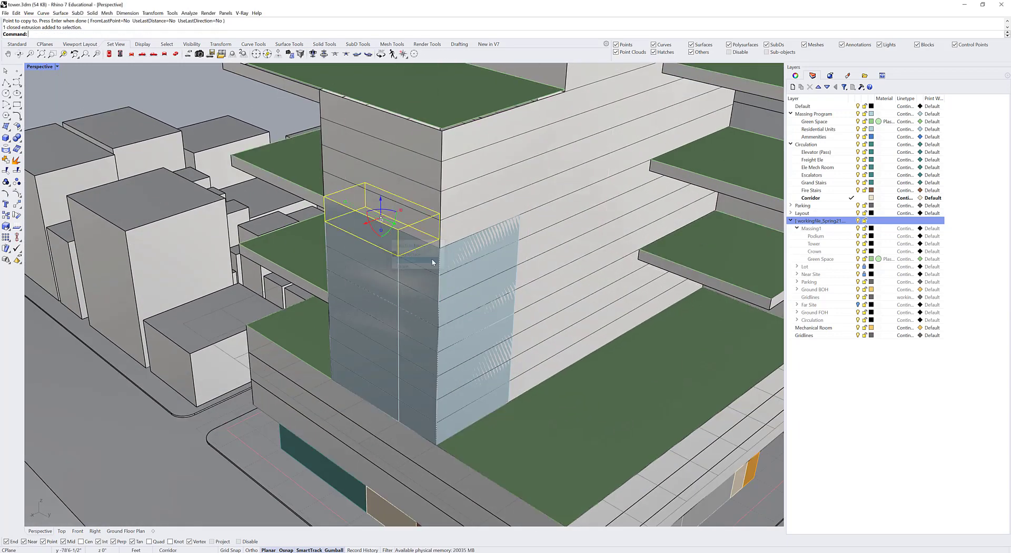
left_click(446, 268)
left_click(464, 289)
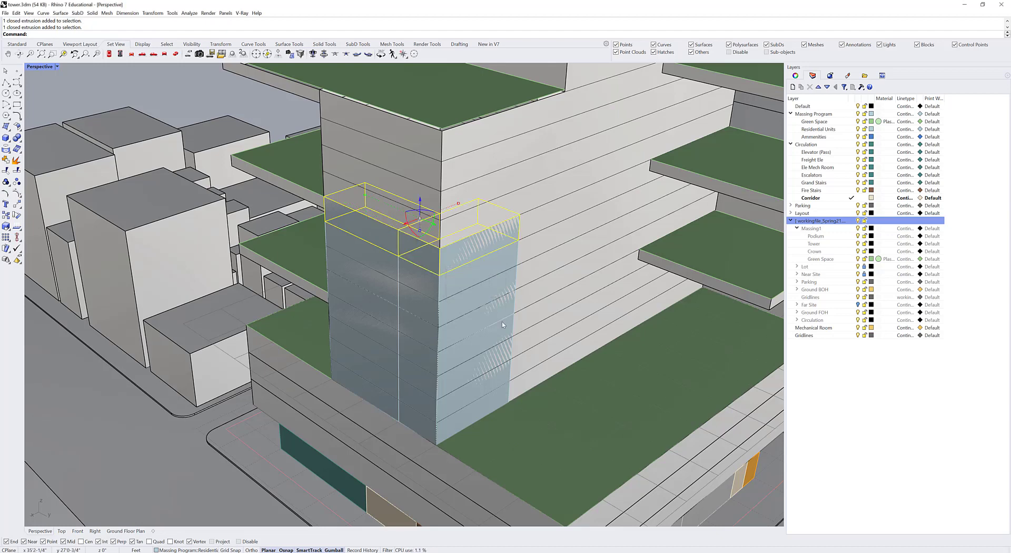
type("Block")
key("Return")
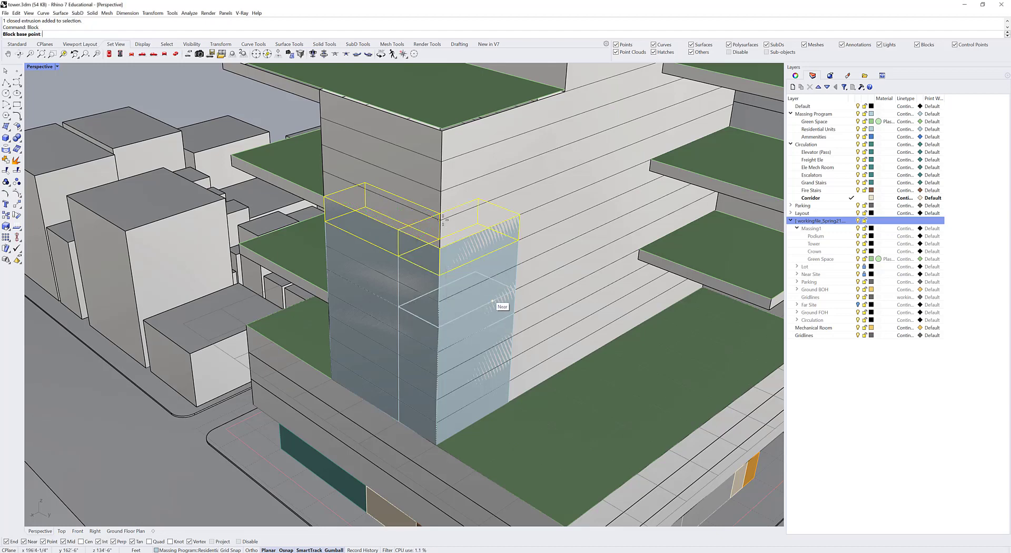
left_click(327, 221)
key("Return")
key("Return")
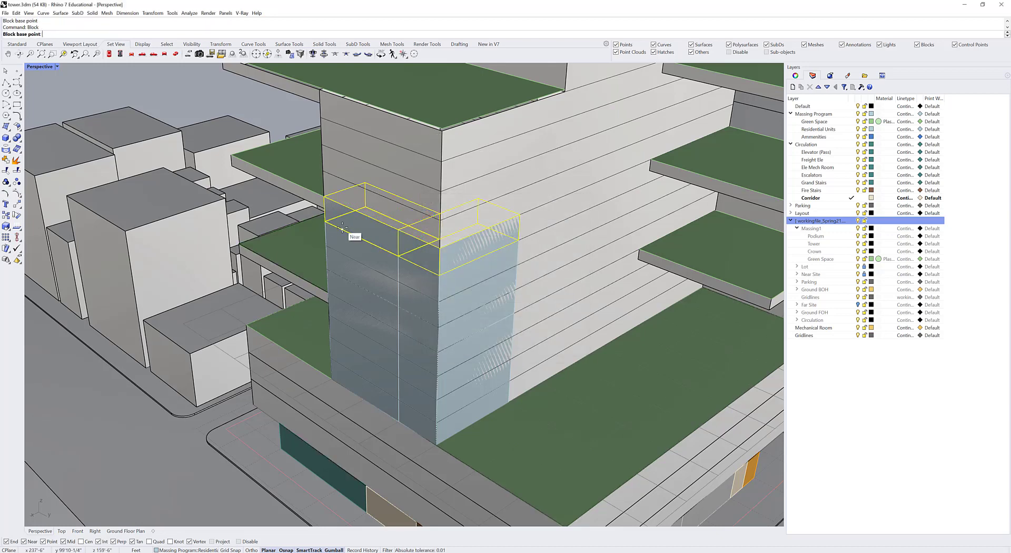
left_click(326, 222)
left_click(523, 350)
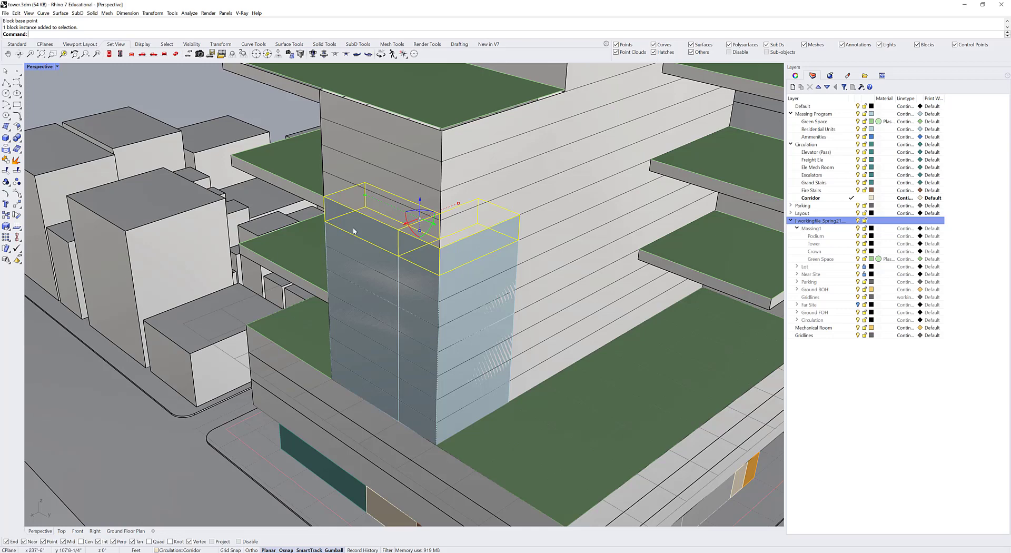
left_click(366, 329)
left_click(382, 247)
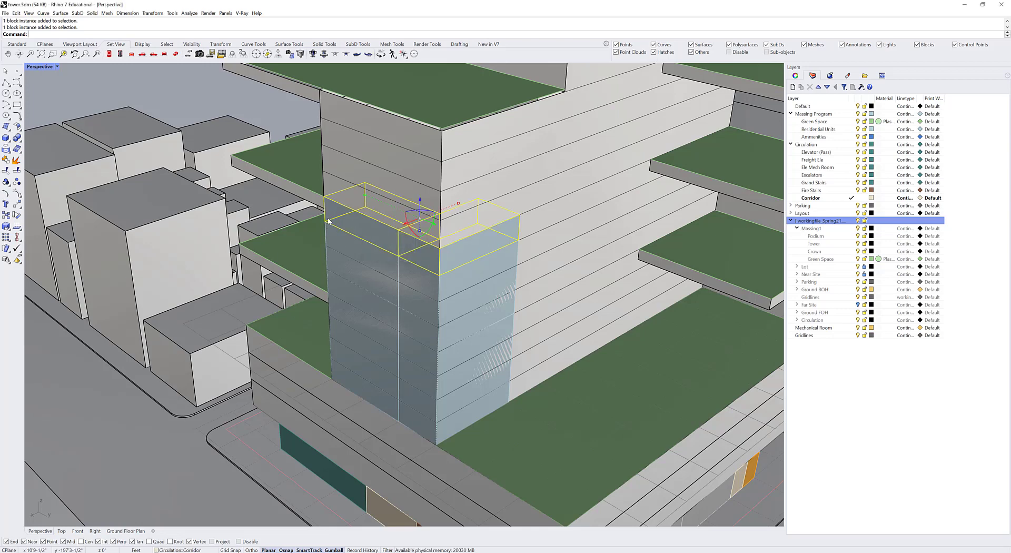
left_click(325, 217)
key("Return")
key("Return")
key("Escape")
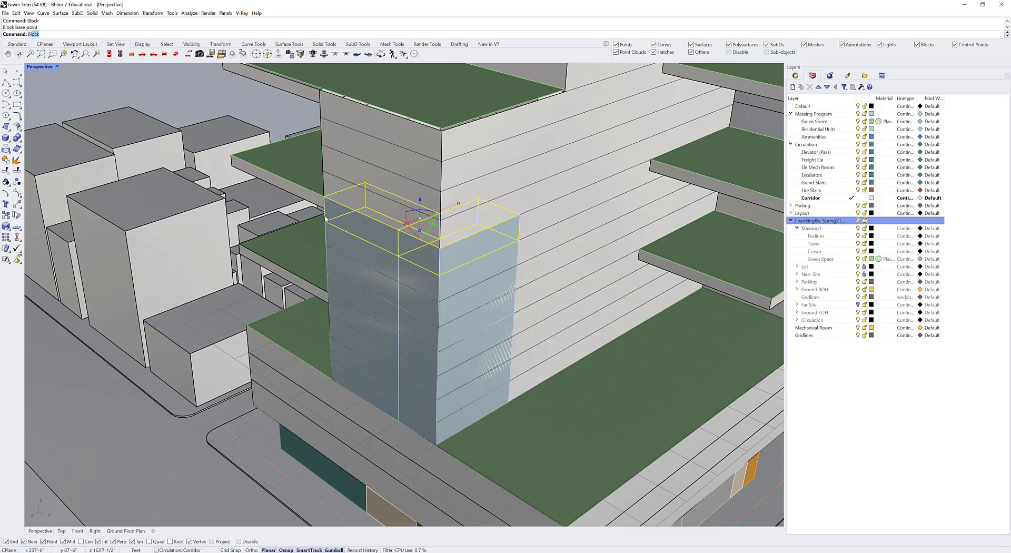
Edit the block in place to delete one of its two units, close the editor, and undo that block edit.
type("BlockEdit")
key("Return")
left_click(345, 223)
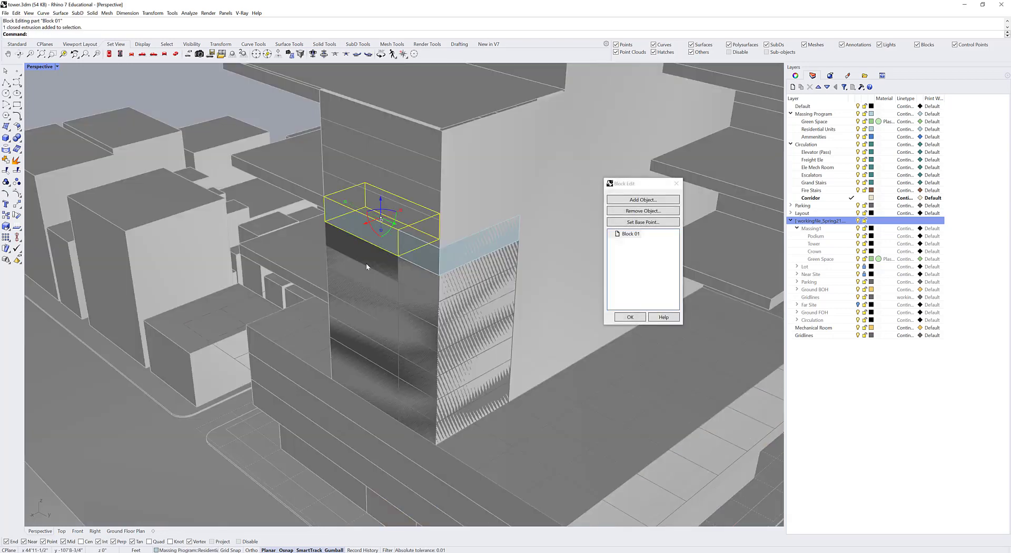
key("Delete")
left_click(630, 317)
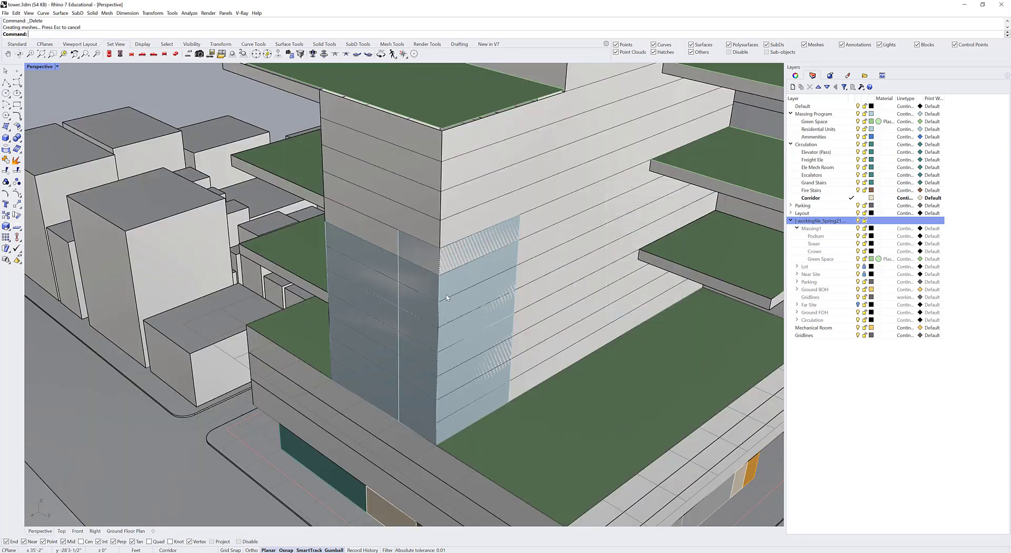
key("ctrl+z")
Copy the two-unit block upward onto the next two floors, snapping at the tower's front corner.
left_click(413, 259)
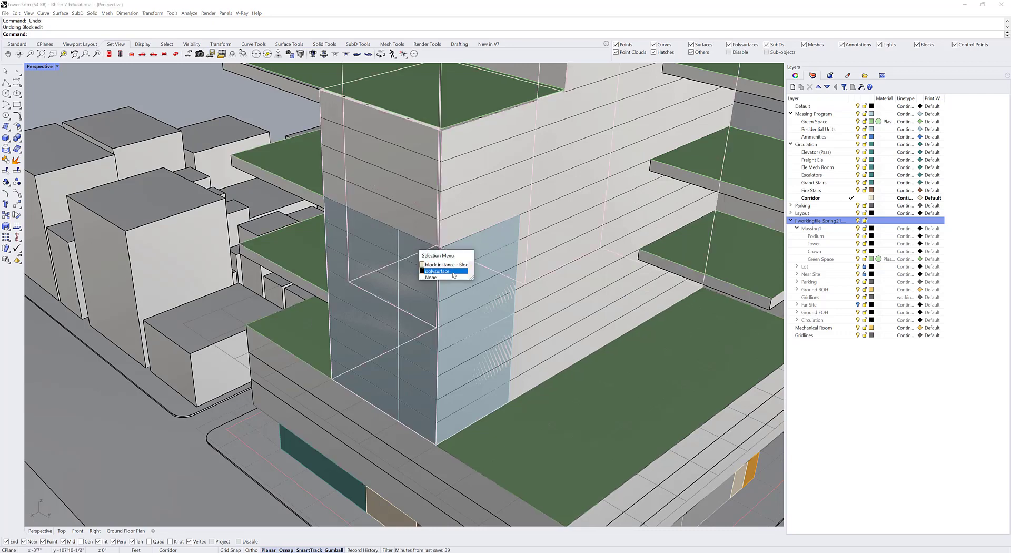
left_click(448, 265)
type("copy")
key("Return")
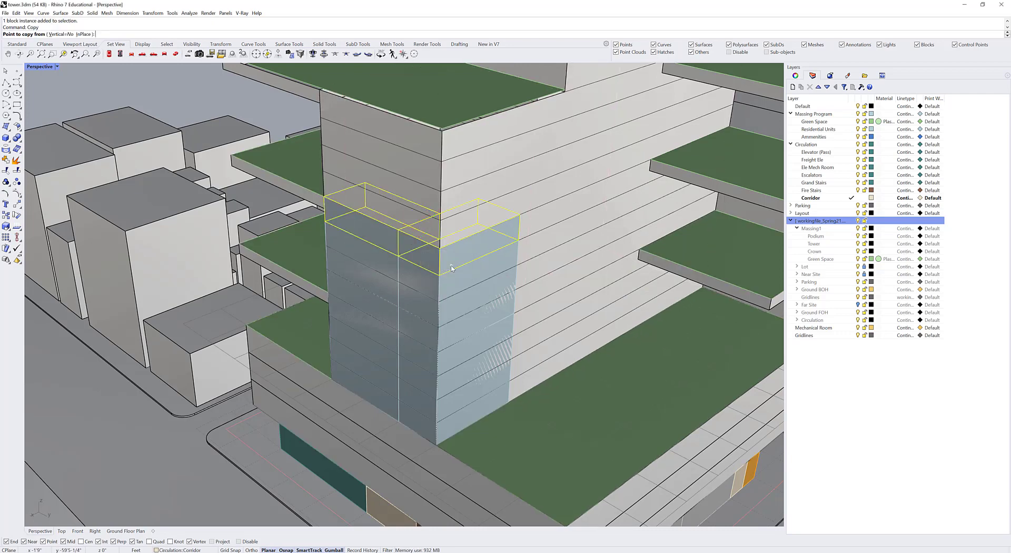
left_click(439, 272)
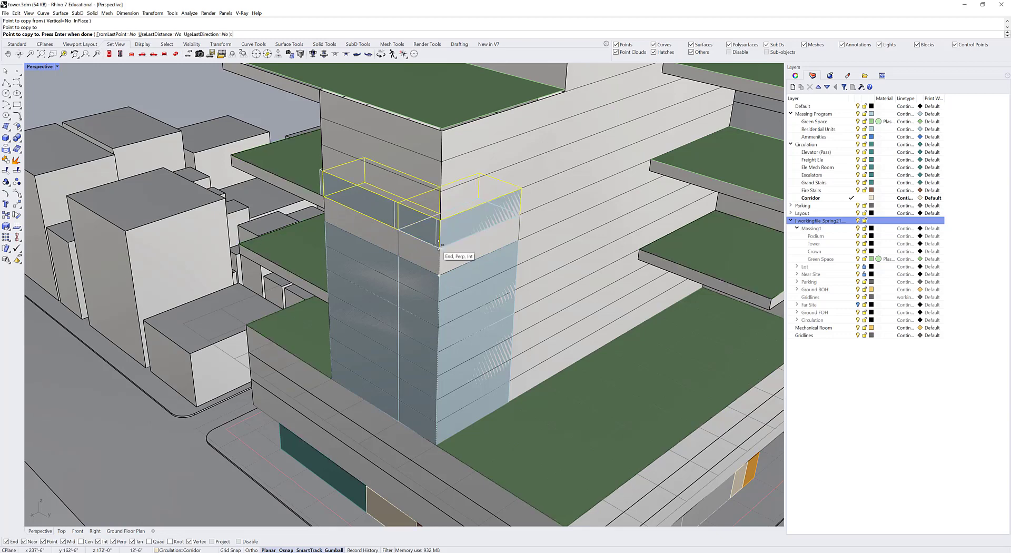
left_click(433, 216)
key("Return")
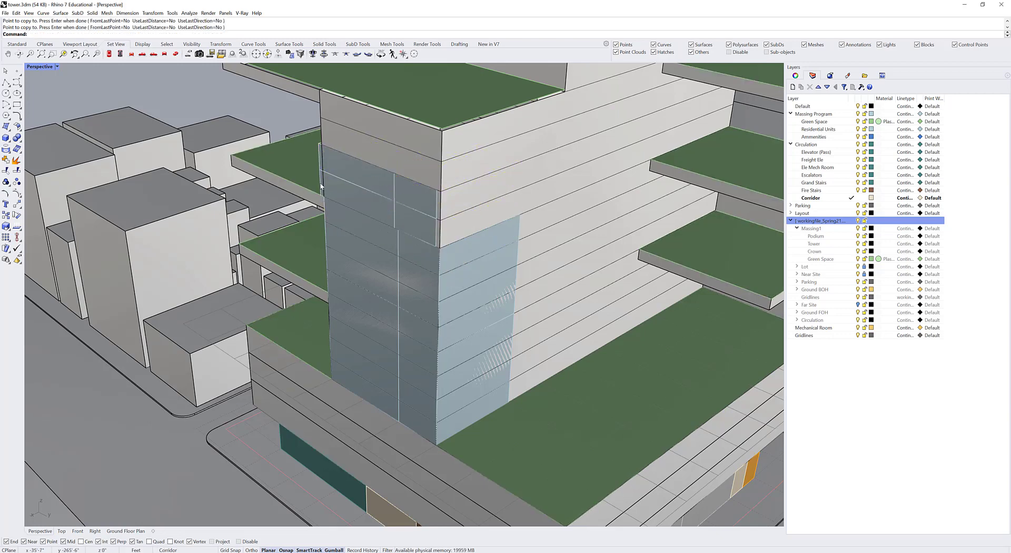
Open the topmost block copy for editing and delete its unit on the outer end, updating all instances.
double_click(321, 186)
left_click(322, 185)
key("Delete")
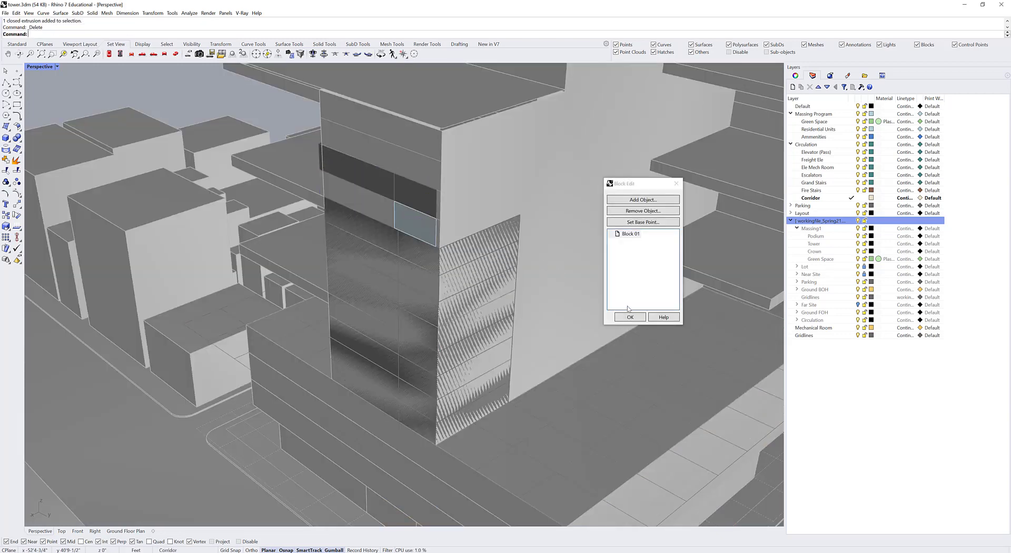
key("Return")
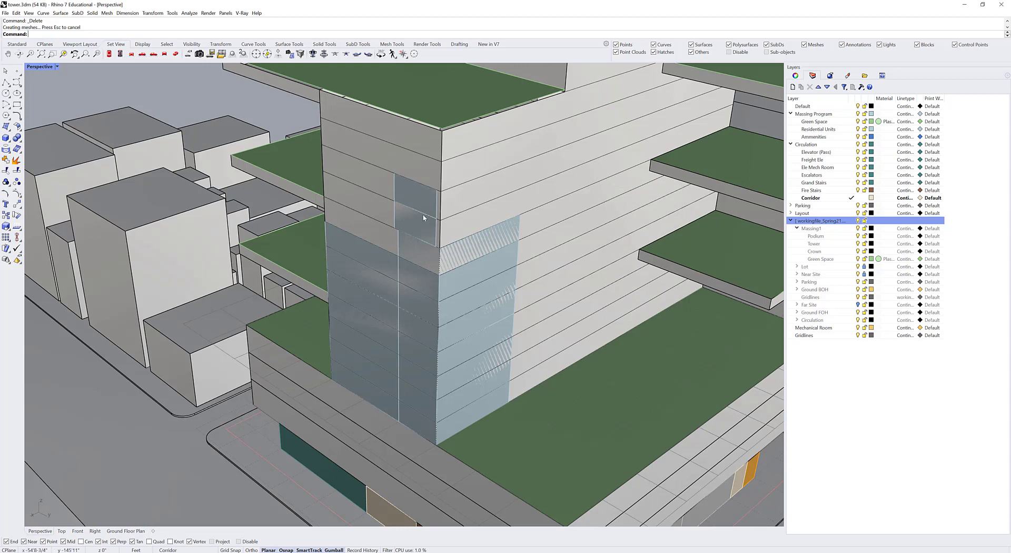
Undo the block edit, the block copies and the block definition, leaving the two top units as separate extrusions.
key("ctrl+z")
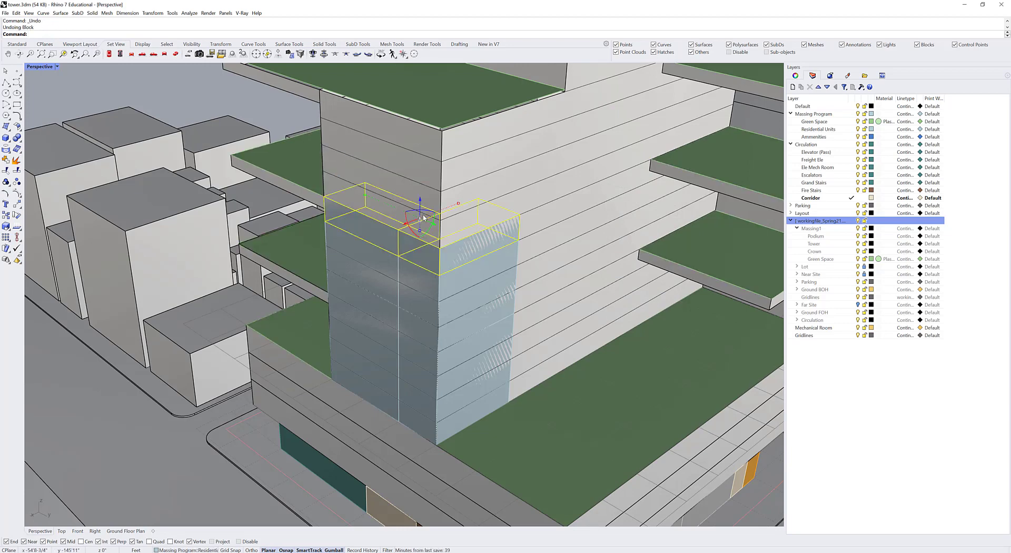
key("Return")
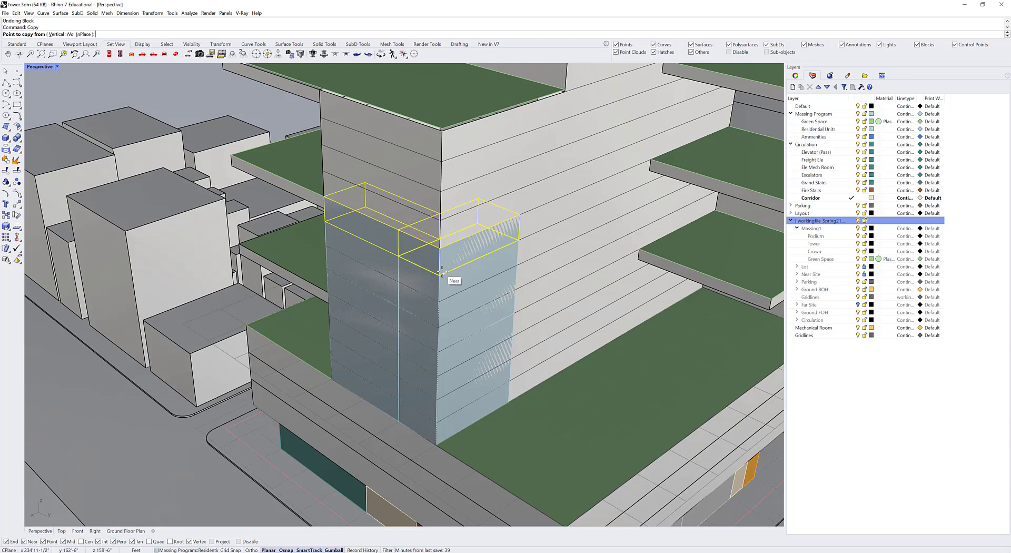
scroll(441, 273, "down", 3)
key("Escape")
scroll(440, 273, "down", 5)
key("Escape")
Turn off the referenced working file's layer to leave only the units and corridor displayed.
right_click_drag(440, 273, 436, 267)
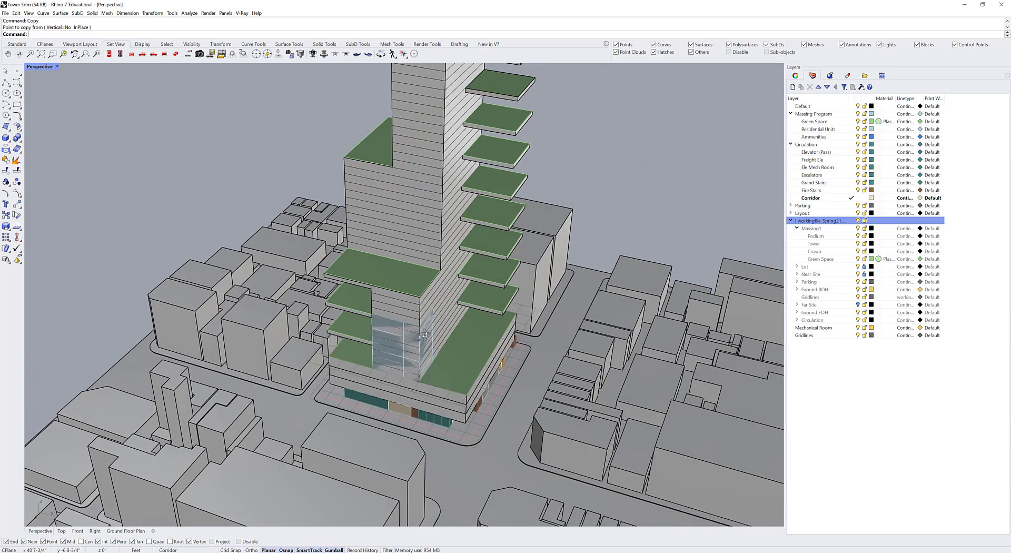
right_click_drag(474, 236, 392, 319)
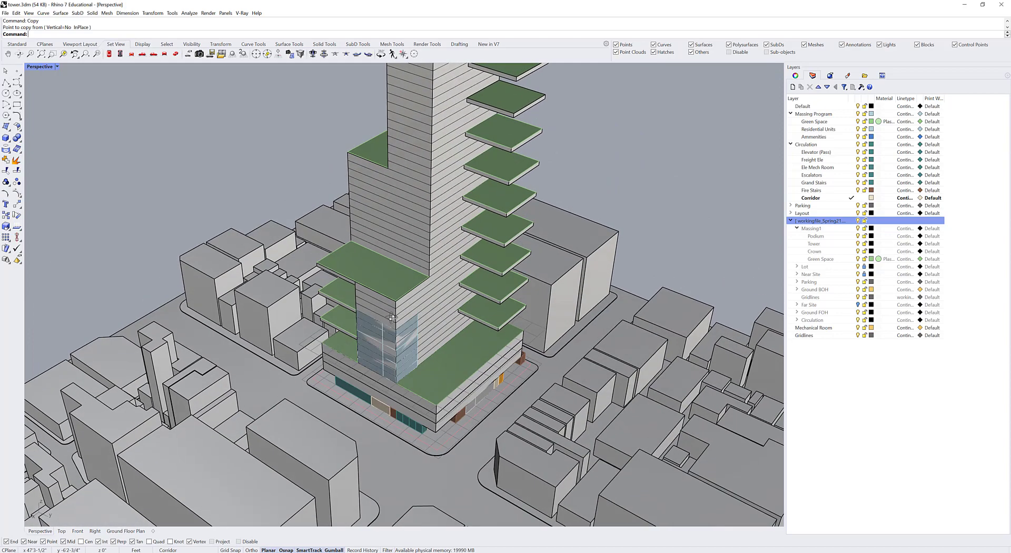
mouse_move(440, 341)
right_mouse_down()
mouse_move(423, 341)
mouse_move(448, 347)
right_mouse_up()
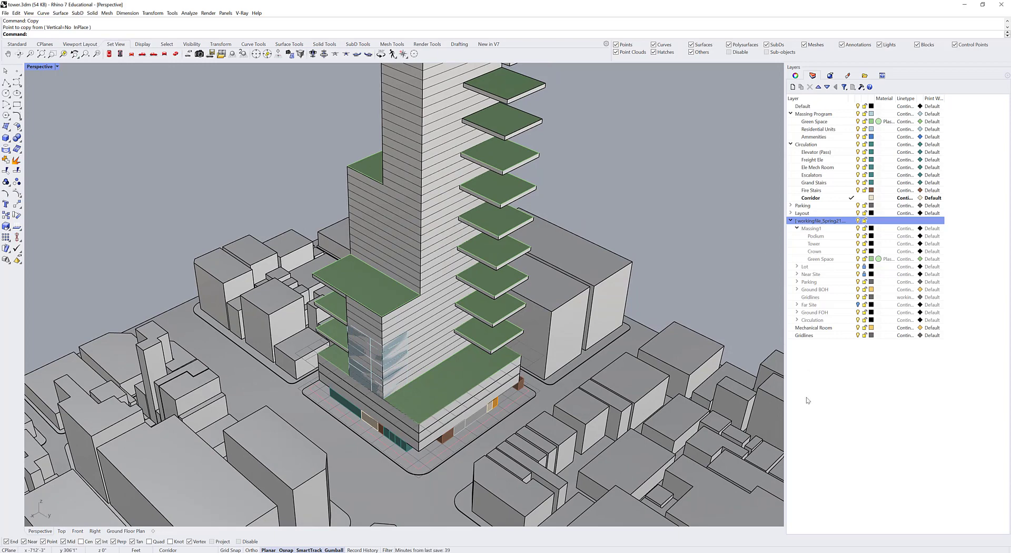
scroll(437, 186, "down", 2)
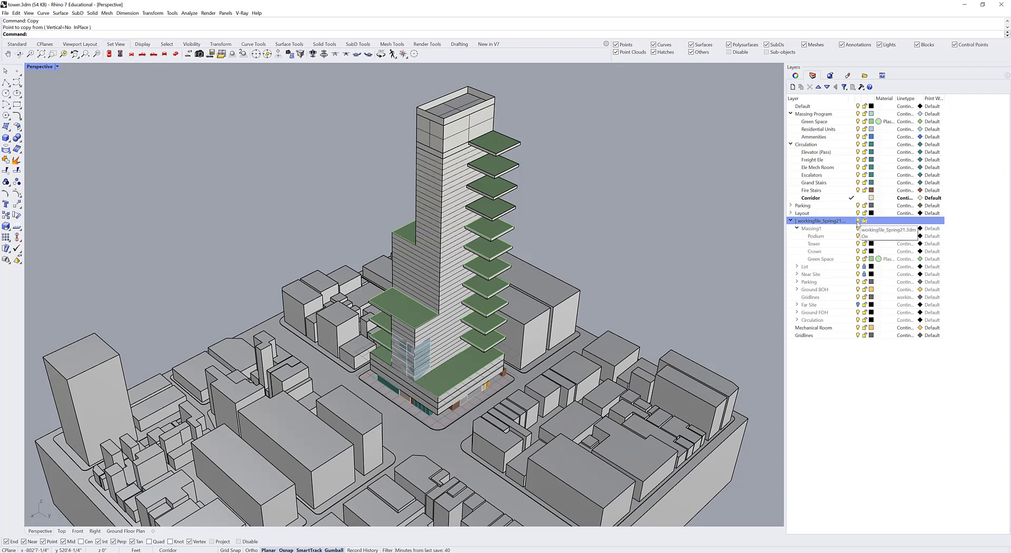
left_click(858, 223)
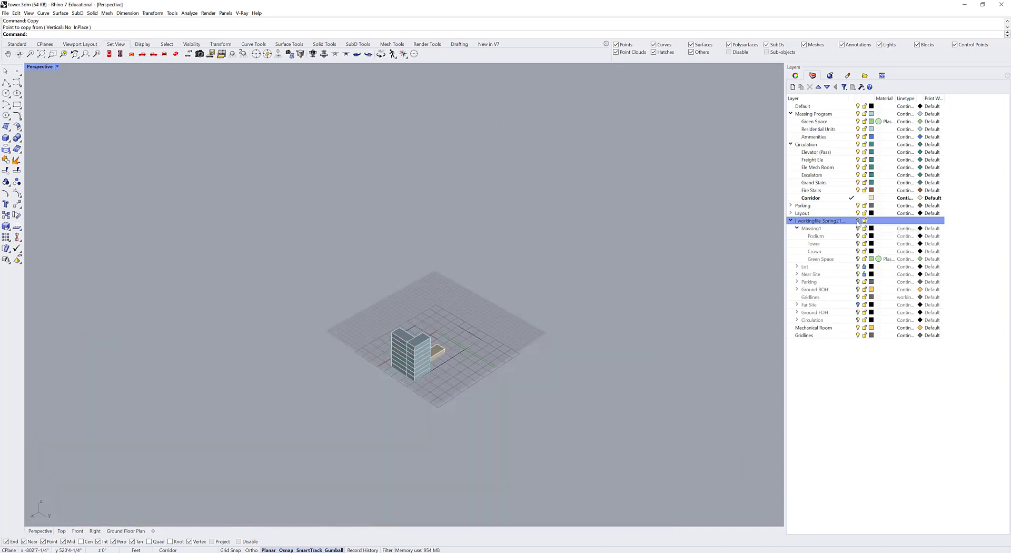